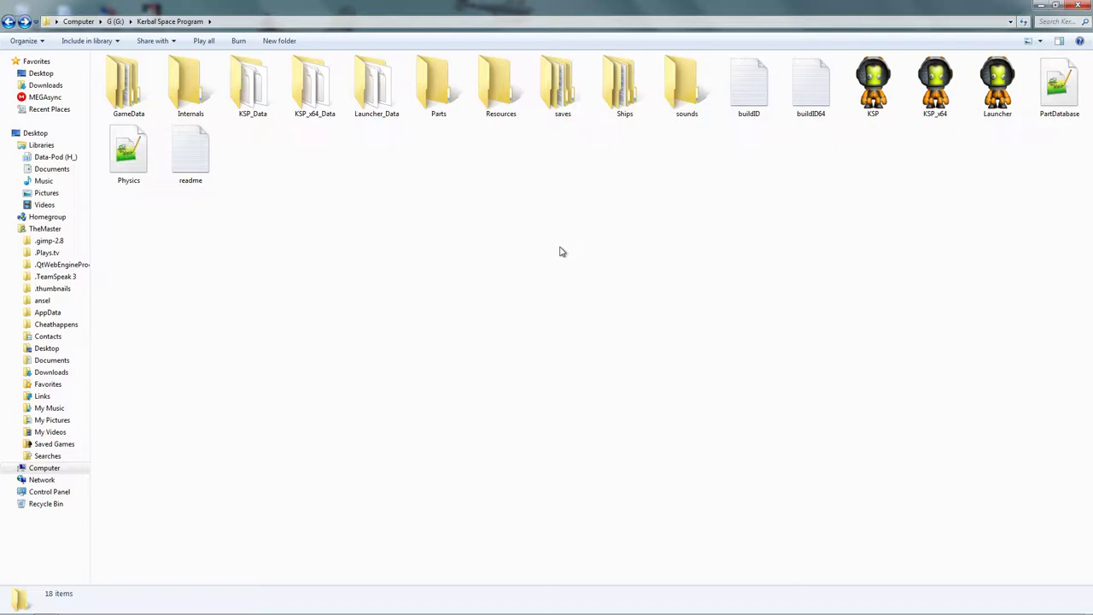
Locate the PartDatabase and Physics configuration files in the Kerbal Space Program folder
left_click(1066, 81)
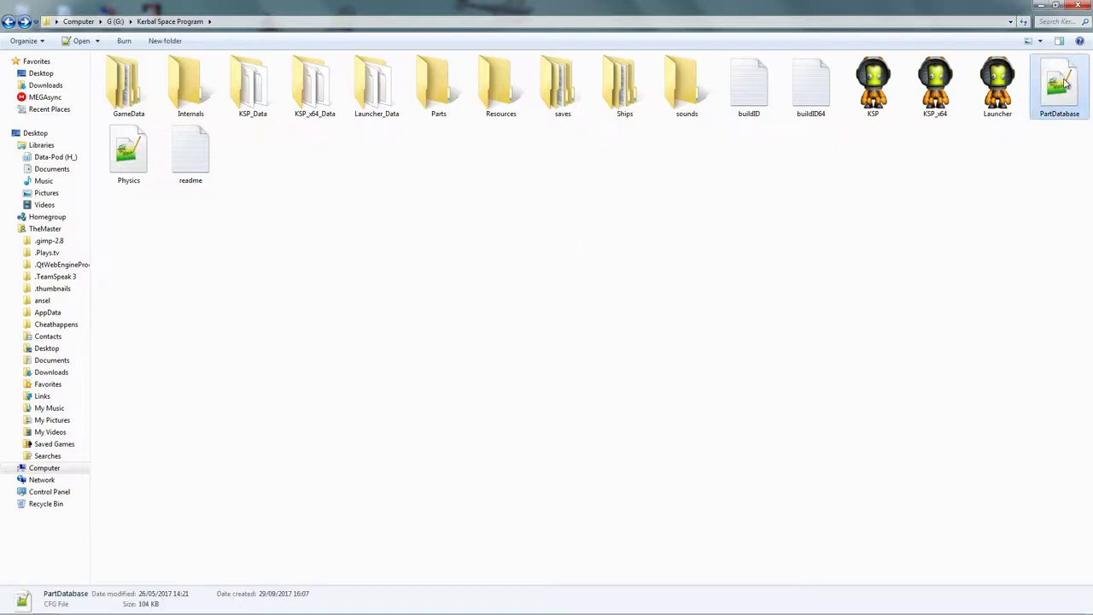
left_click(126, 163)
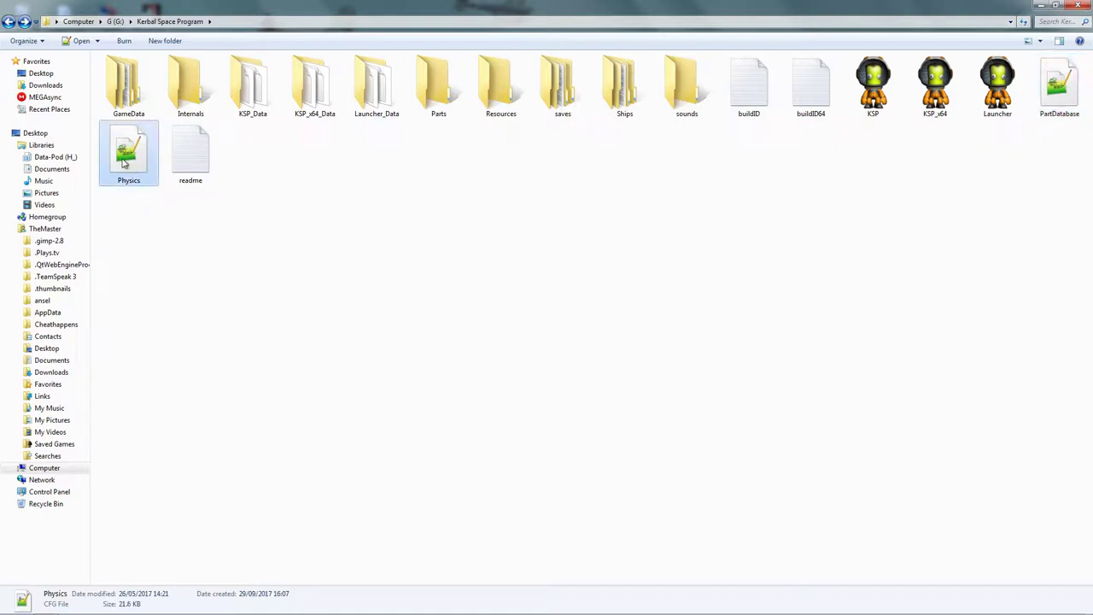
left_click(510, 272)
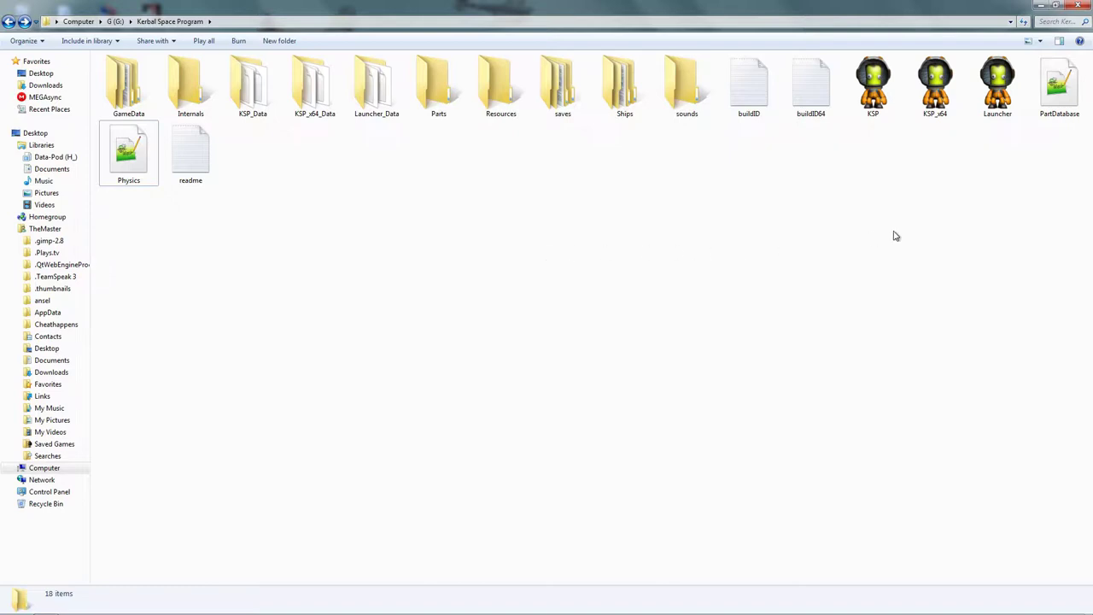
left_click(1057, 81)
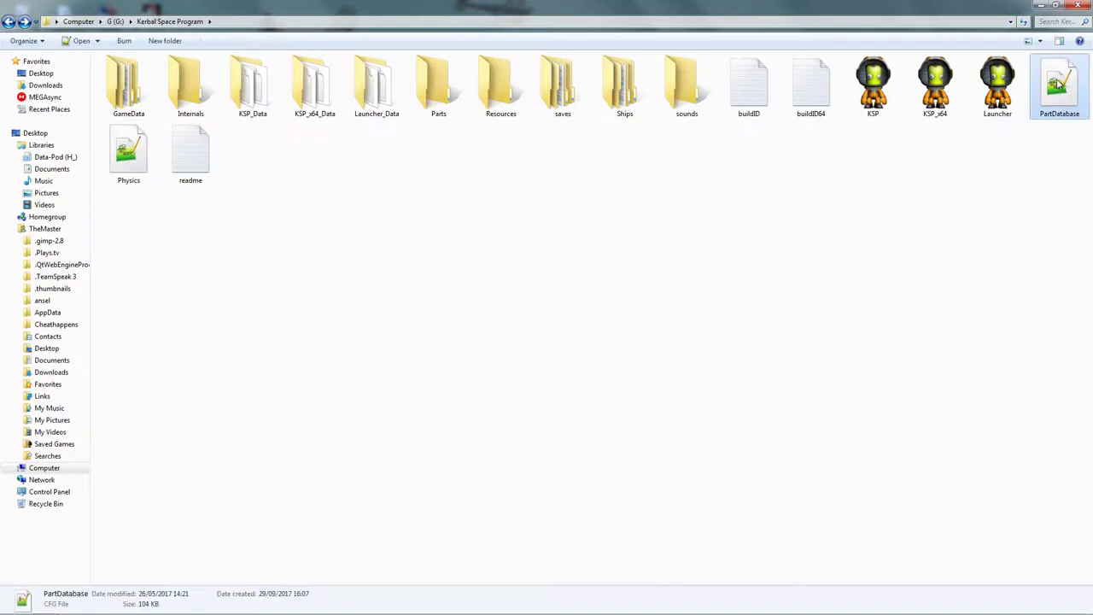
left_click(126, 153)
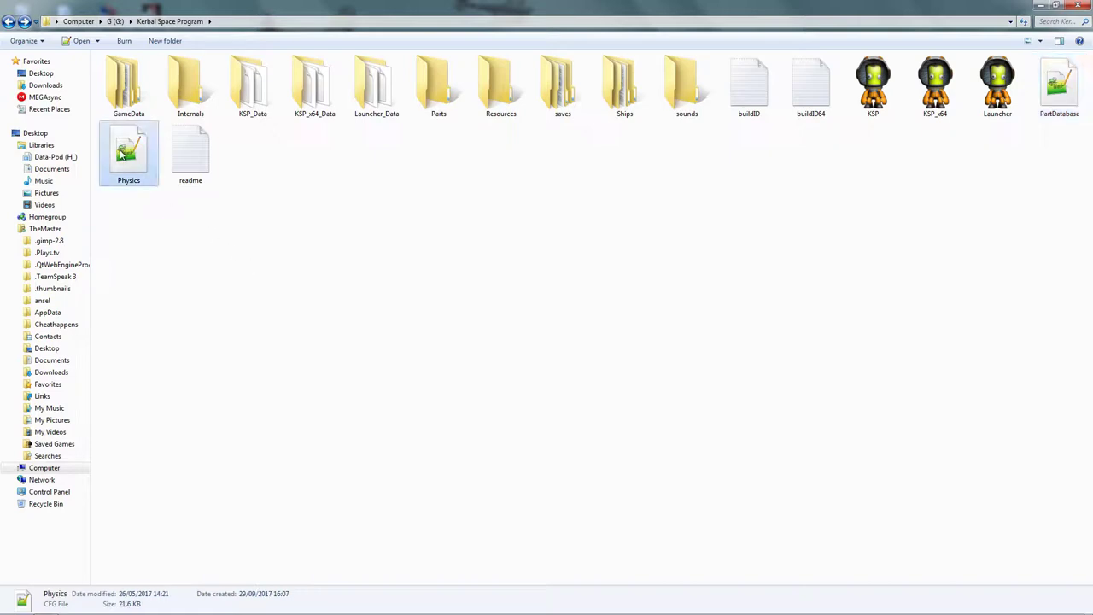
left_click(428, 216)
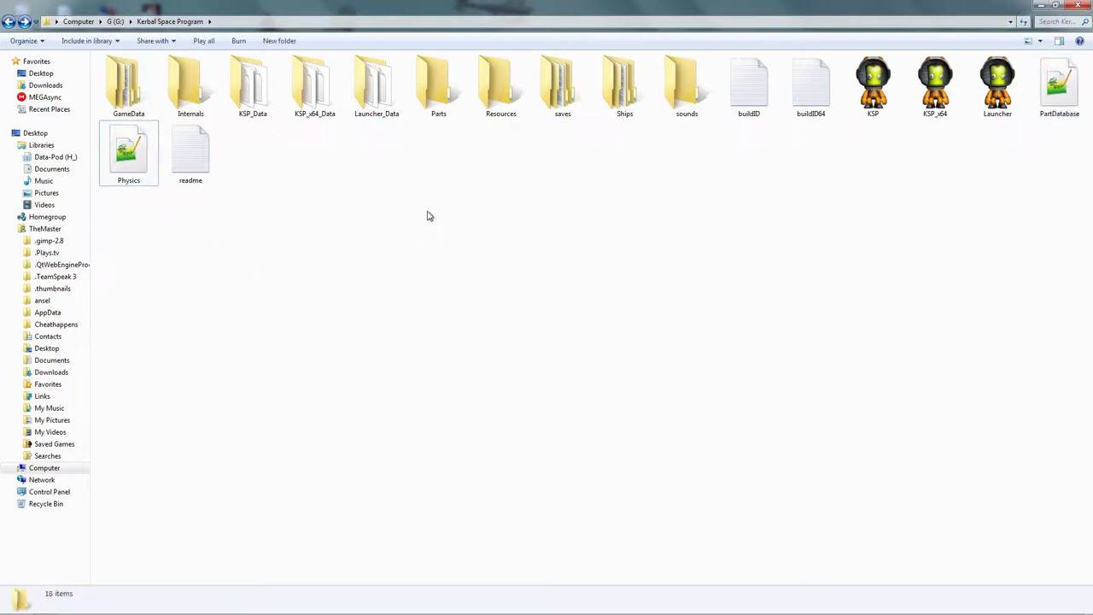
left_click(129, 161)
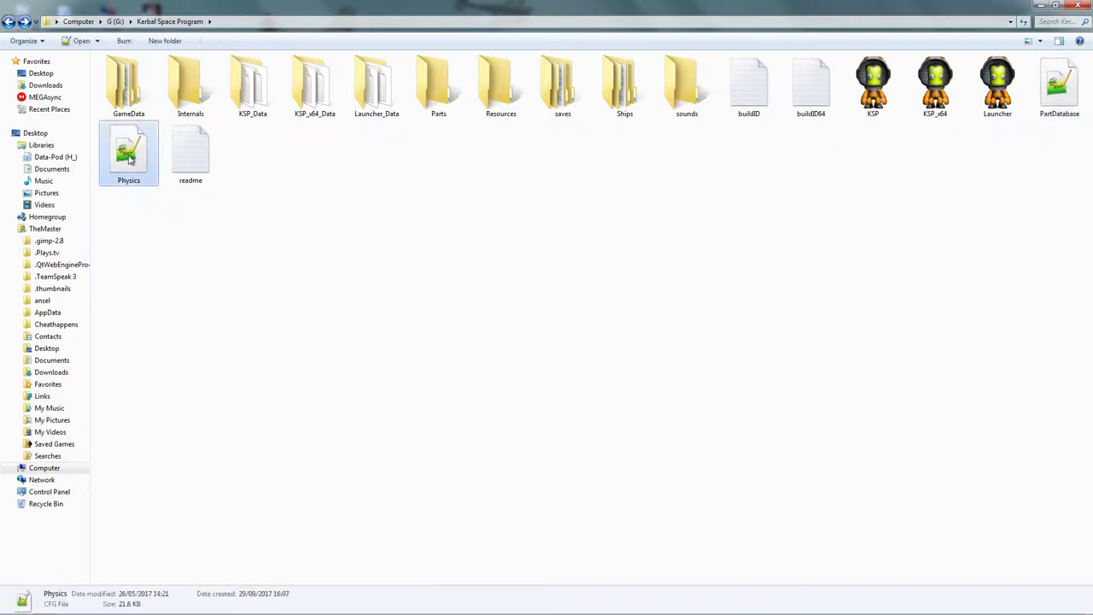
left_click(1053, 83)
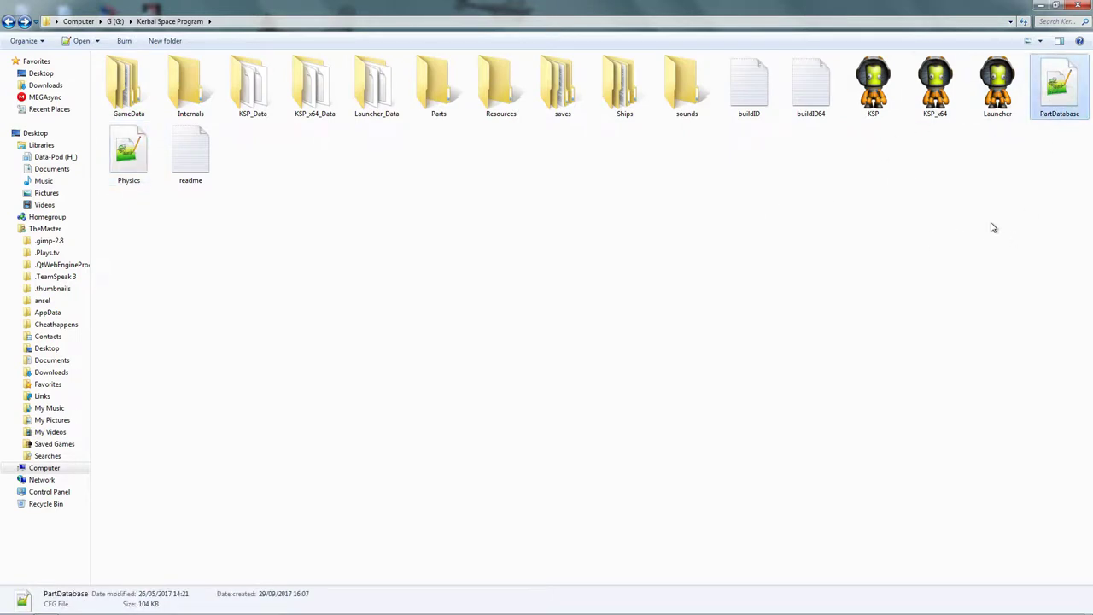
left_click(538, 202)
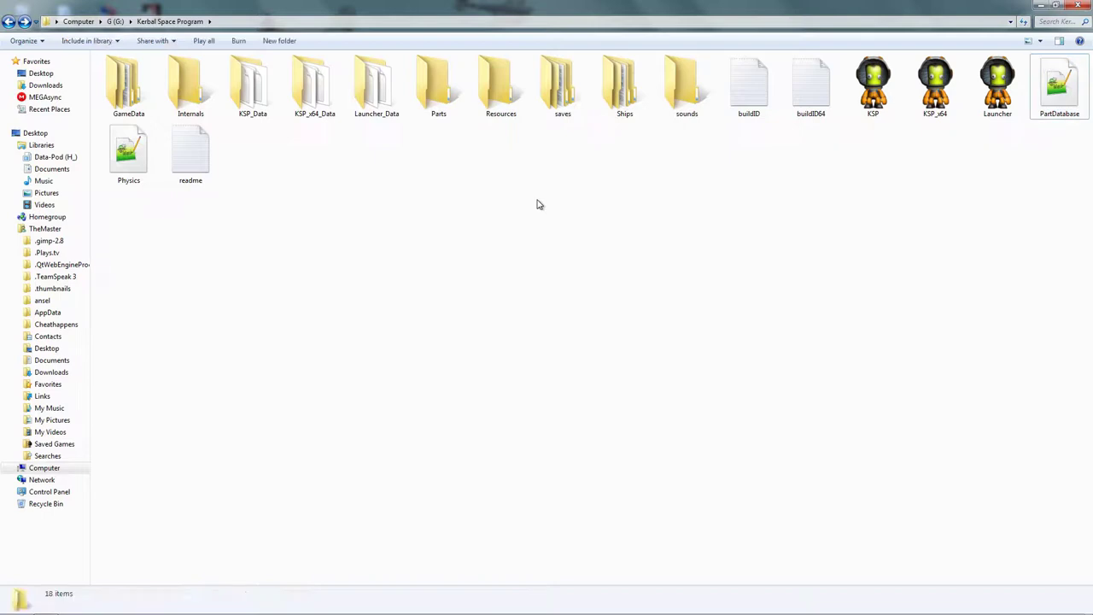
left_click(1069, 82)
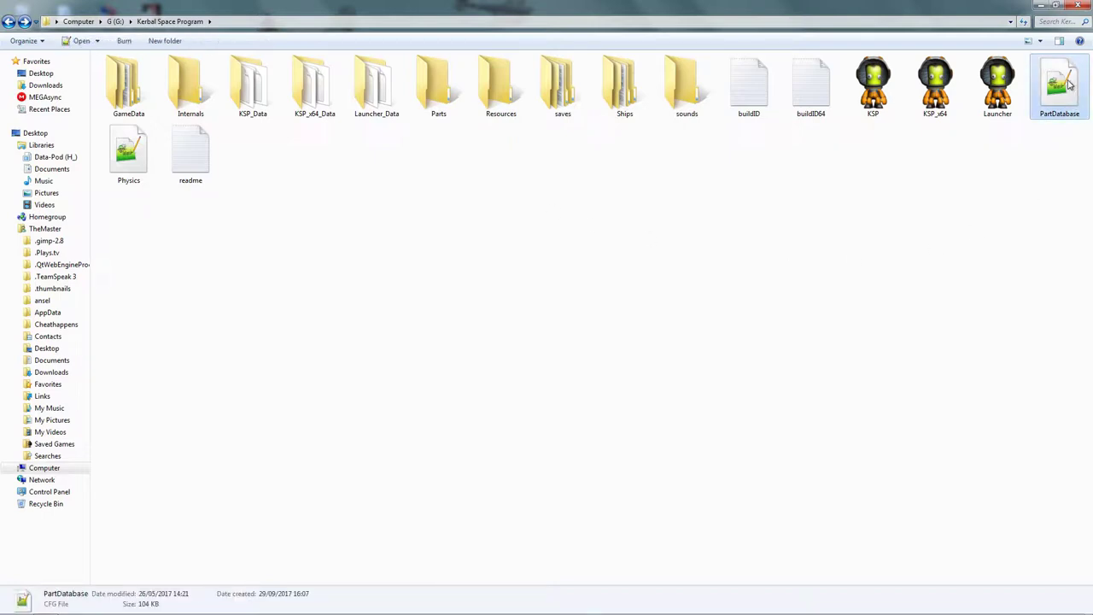
left_click(135, 154)
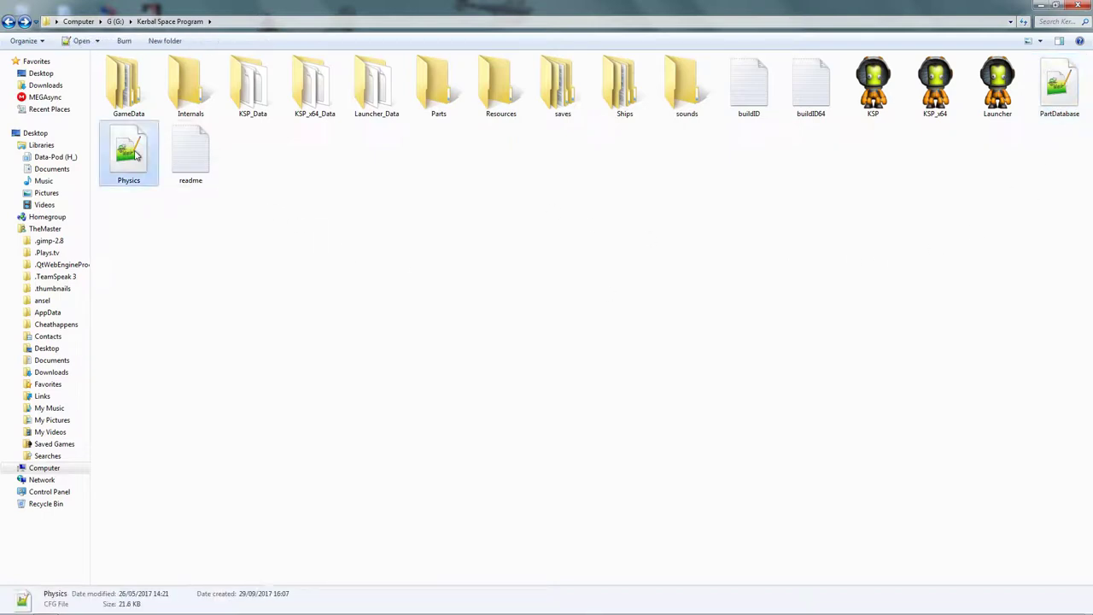
left_click(508, 210)
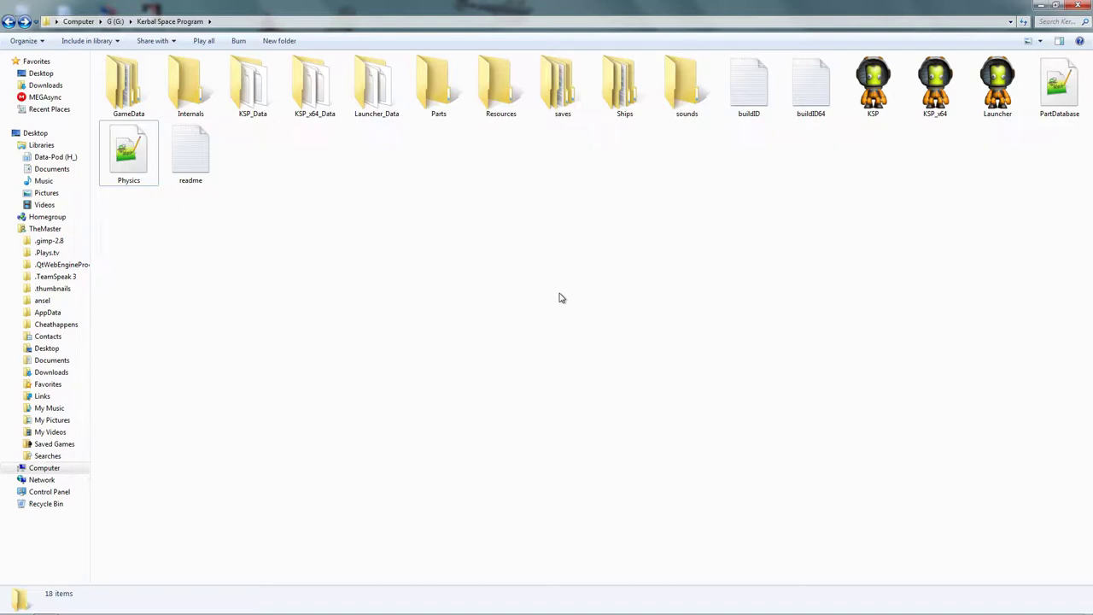
Open the Flags folder inside the Squad folder of GameData
left_click(128, 94)
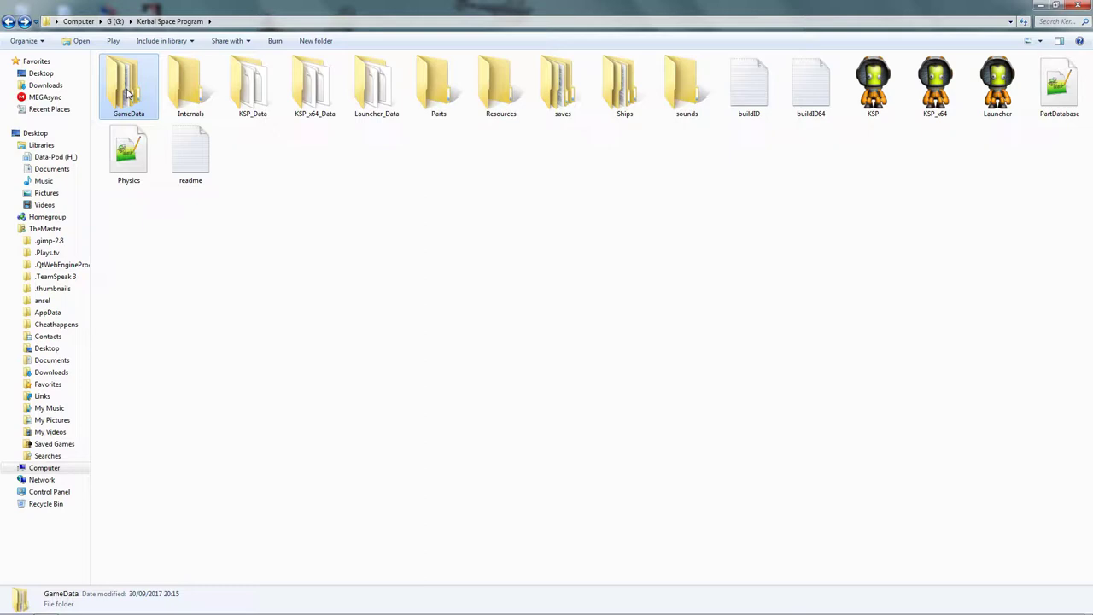
double_click(128, 94)
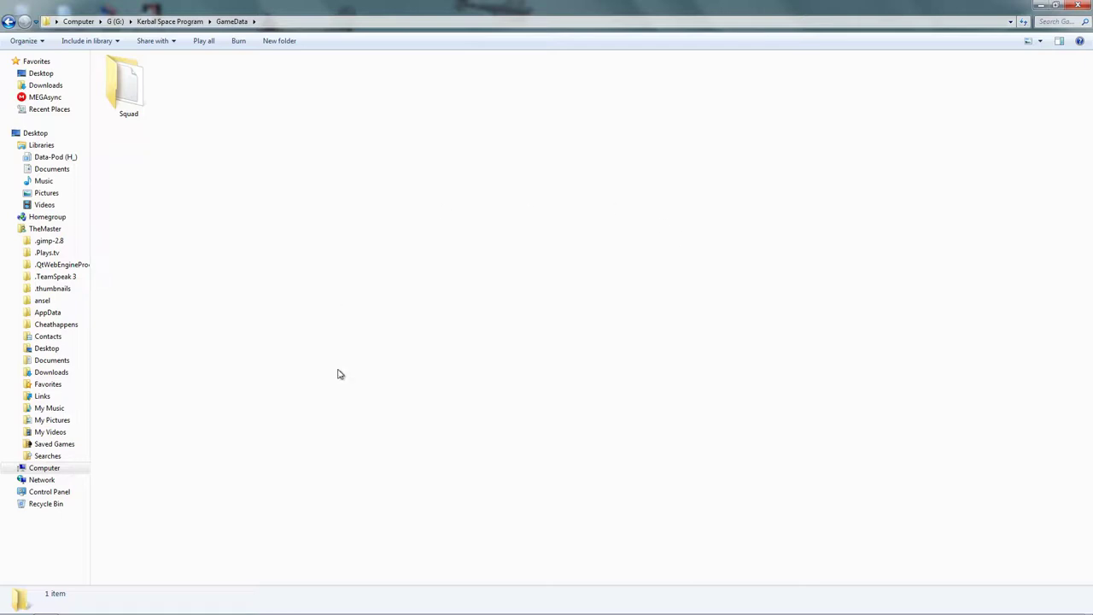
left_click(132, 88)
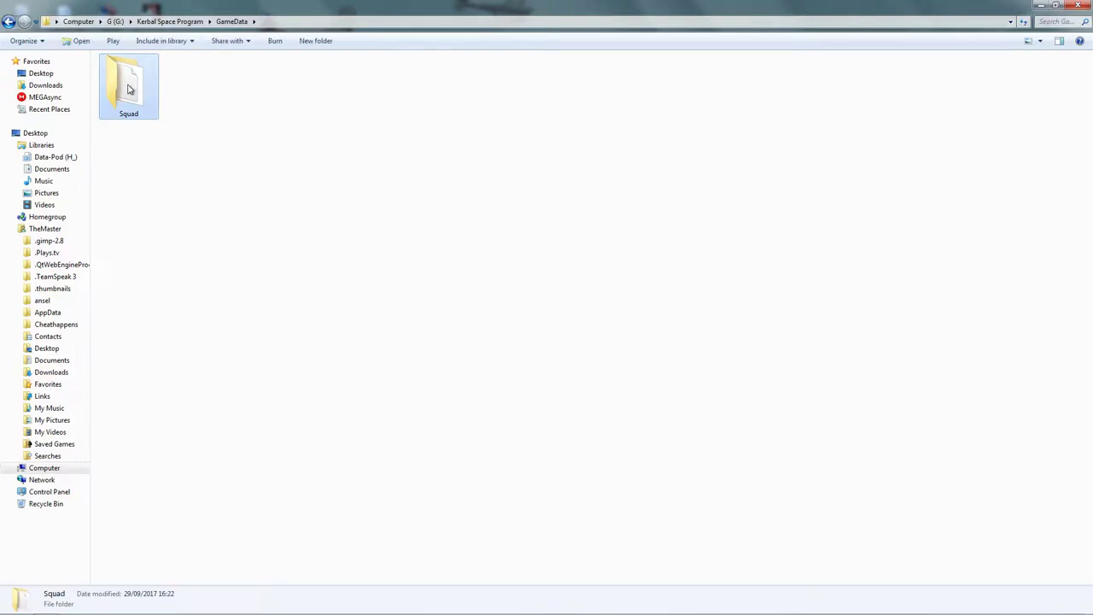
left_click(213, 99)
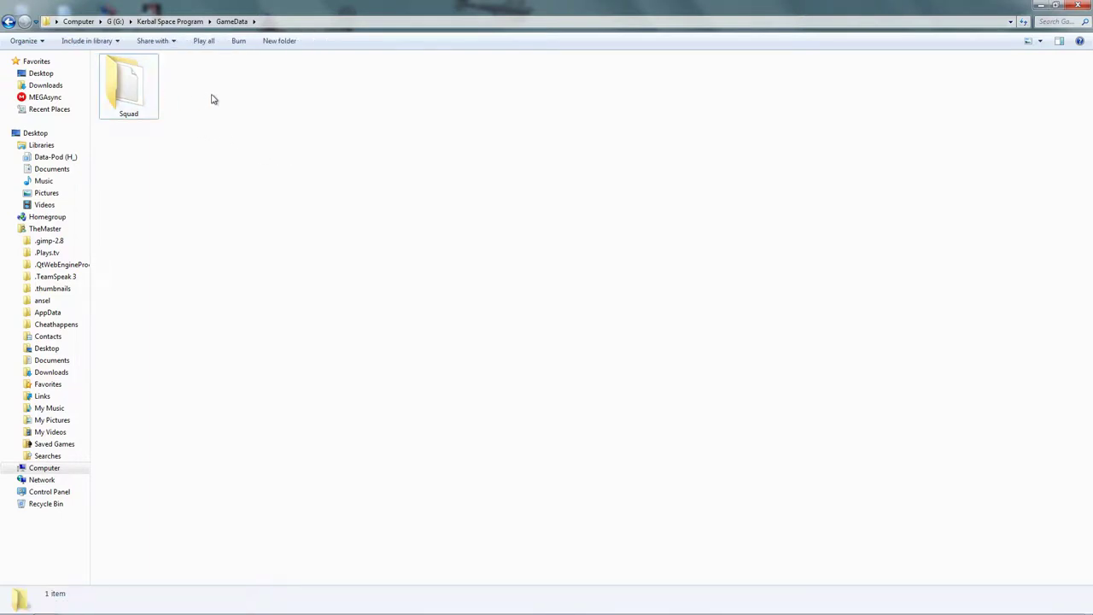
double_click(127, 91)
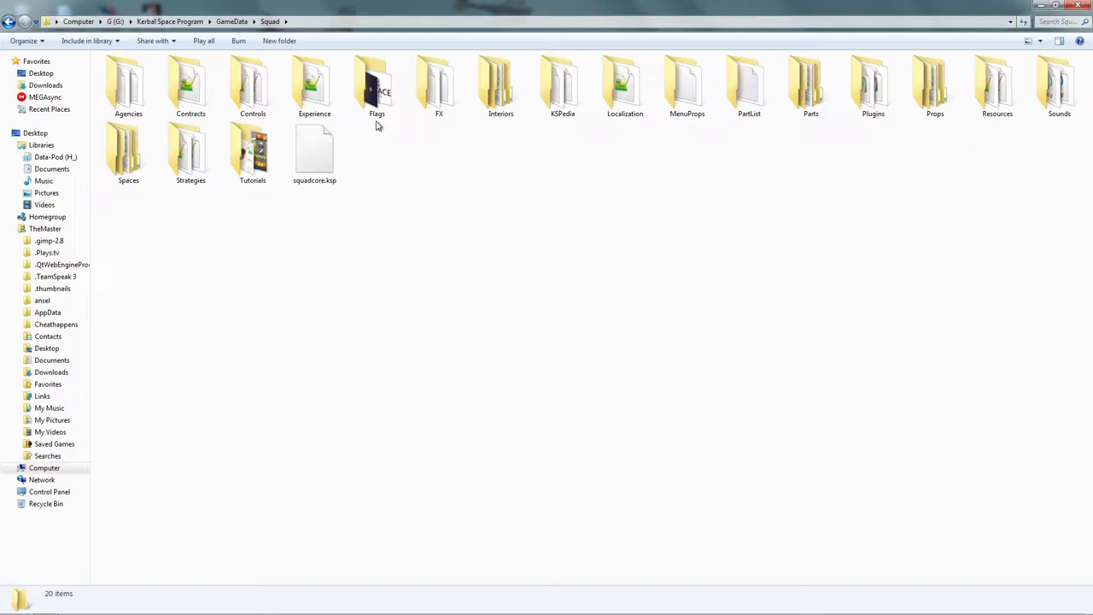
double_click(380, 90)
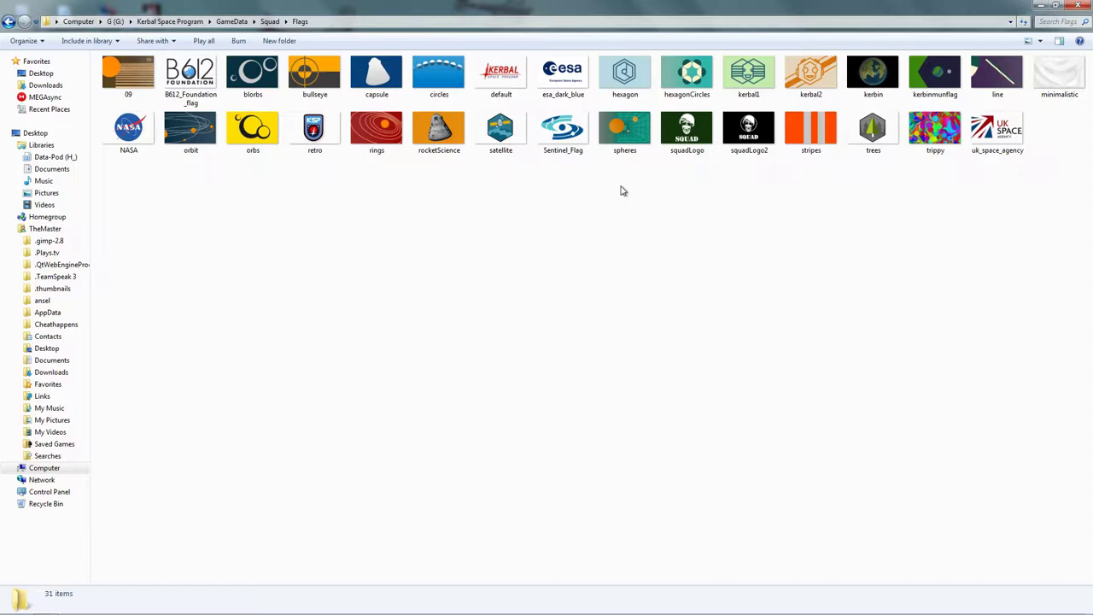
Duplicate the spheres flag image within the Flags folder
left_click(632, 137)
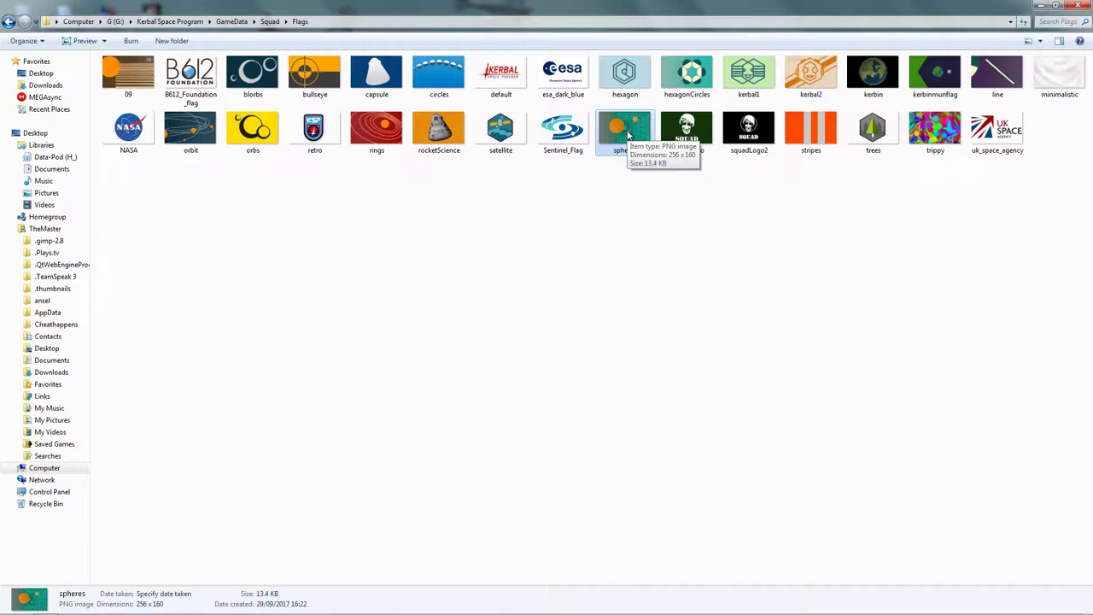
left_click(627, 181)
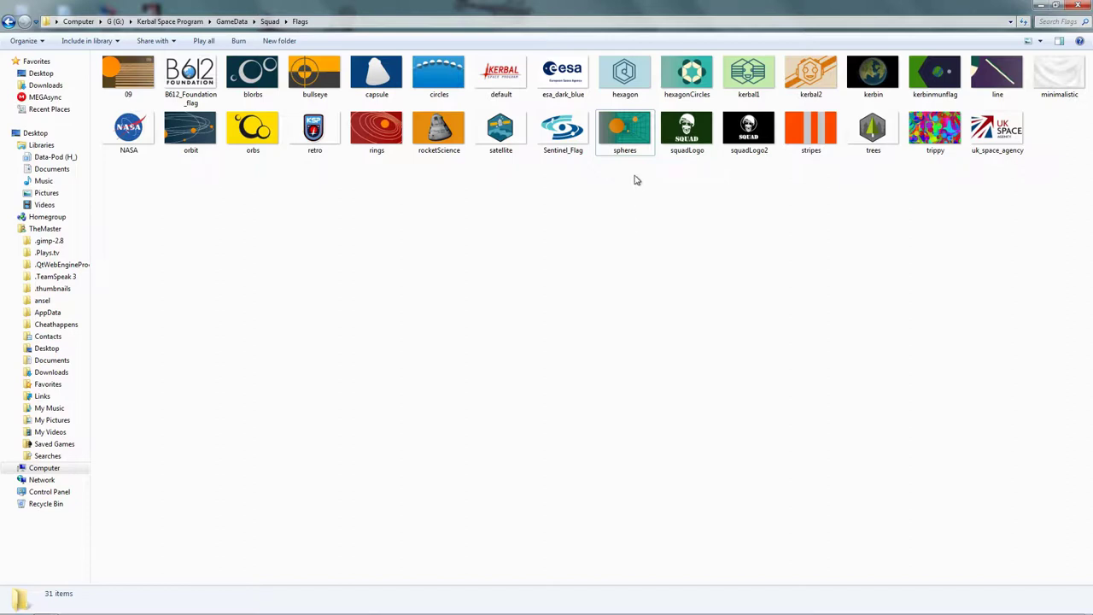
mouse_move(626, 132)
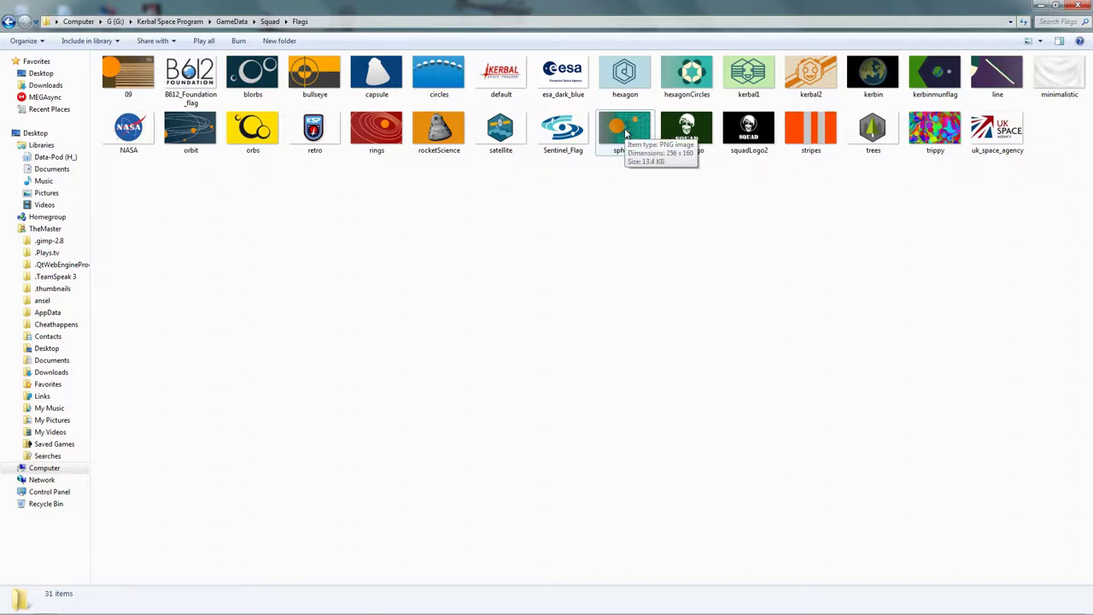
left_click(626, 132)
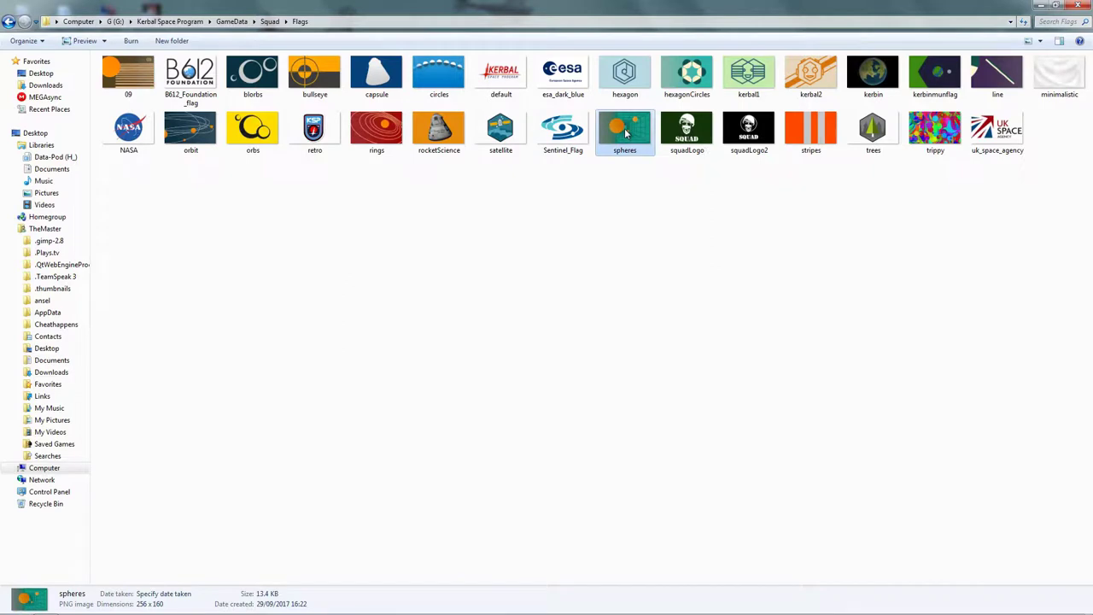
right_click(626, 132)
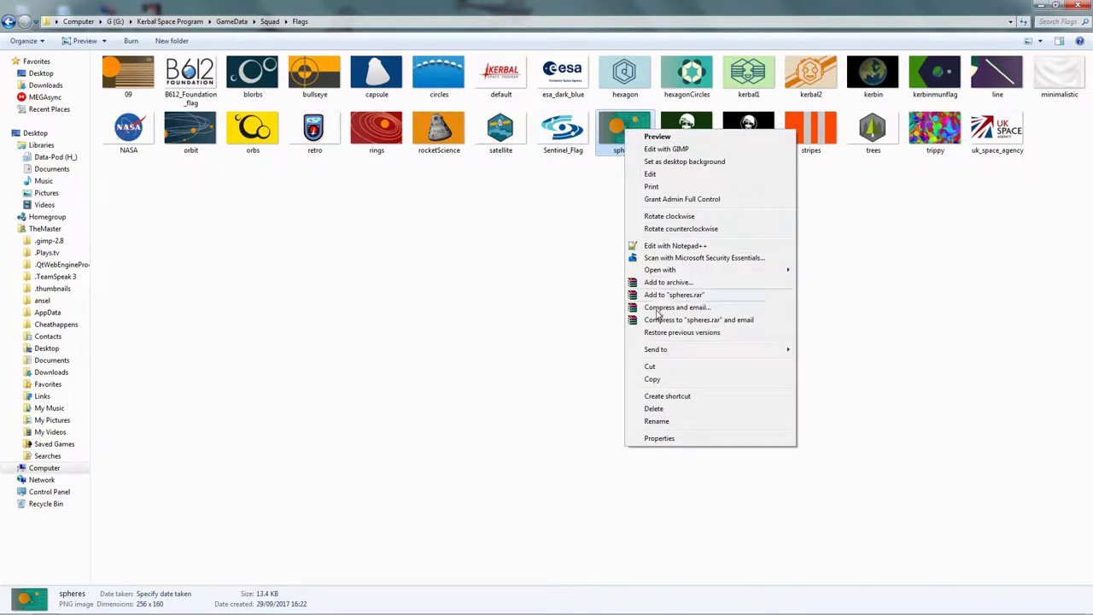
left_click(653, 378)
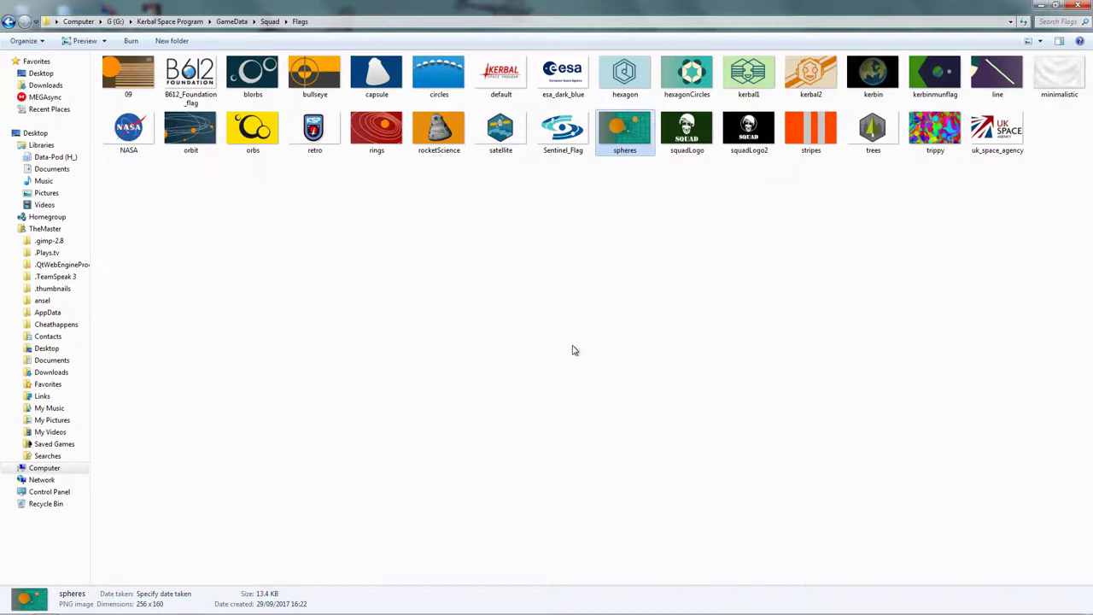
left_click(566, 256)
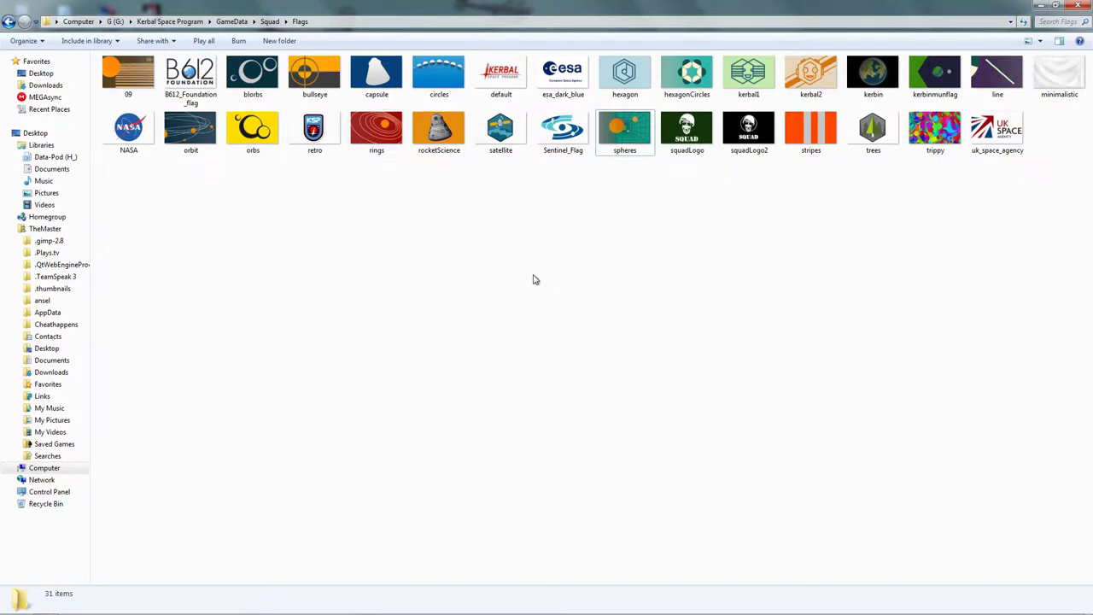
right_click(534, 280)
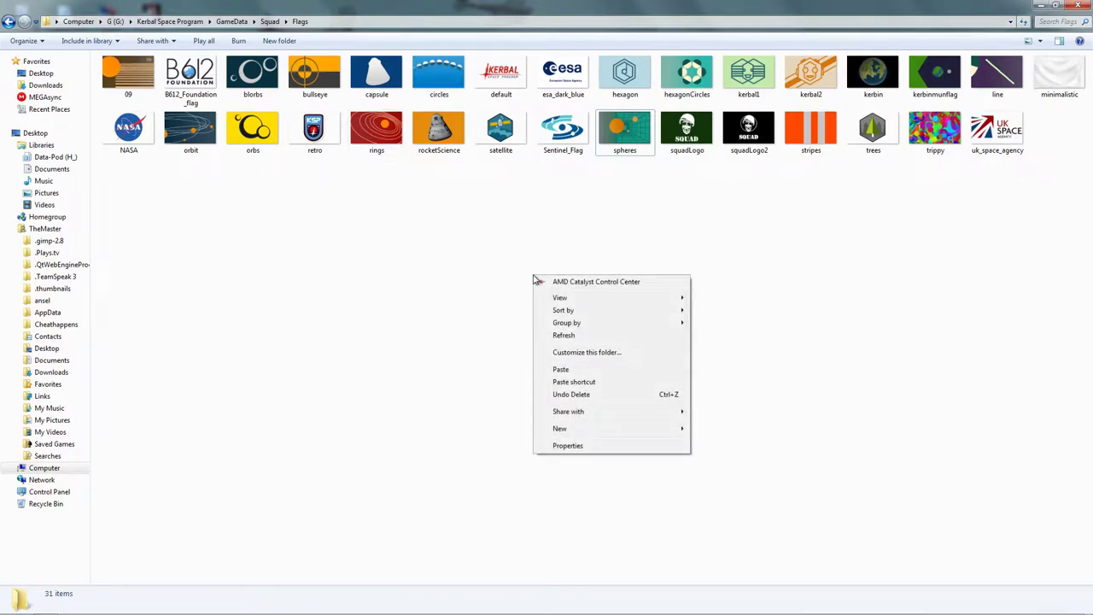
left_click(556, 369)
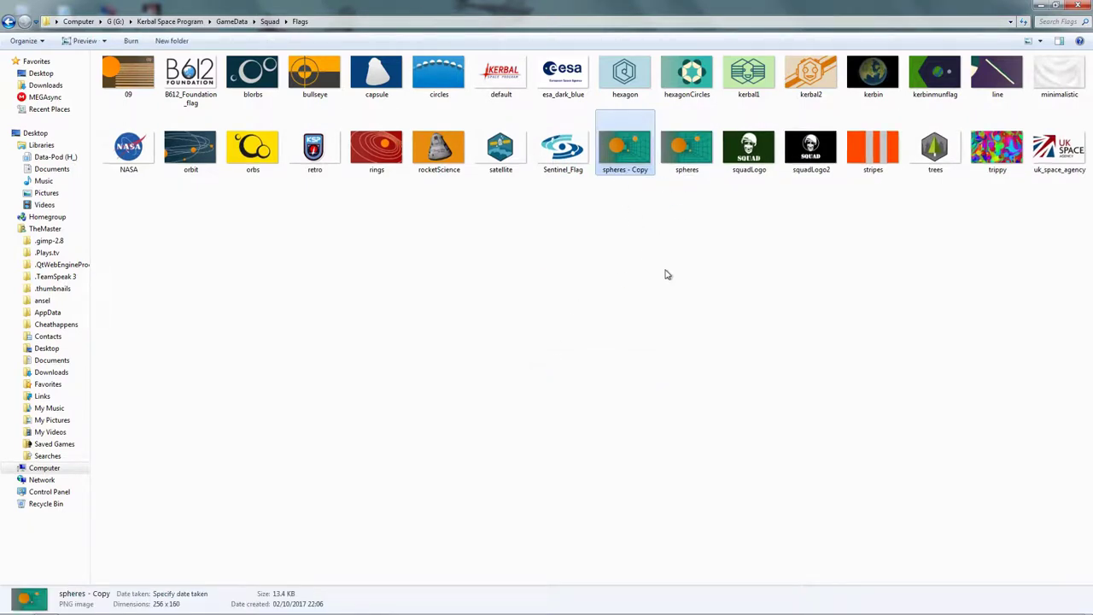
Rename the copied spheres flag image as "spheres colourful"
left_click(628, 171)
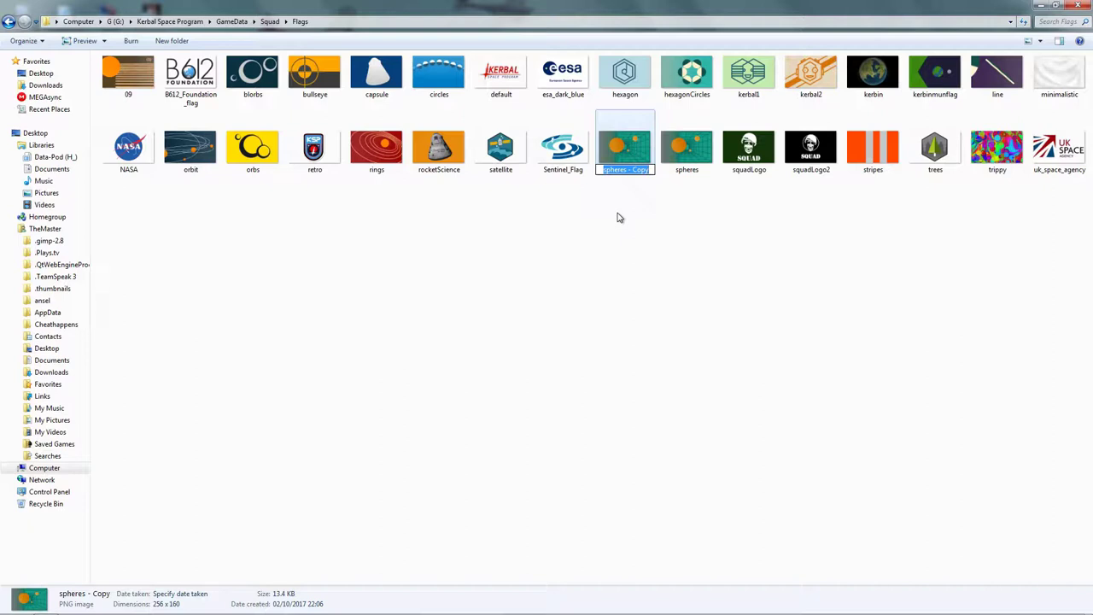
key("End")
key("BackSpace")
key("BackSpace")
key("BackSpace")
key("BackSpace")
key("BackSpace")
key("BackSpace")
key("BackSpace")
type("colourful")
left_click(619, 217)
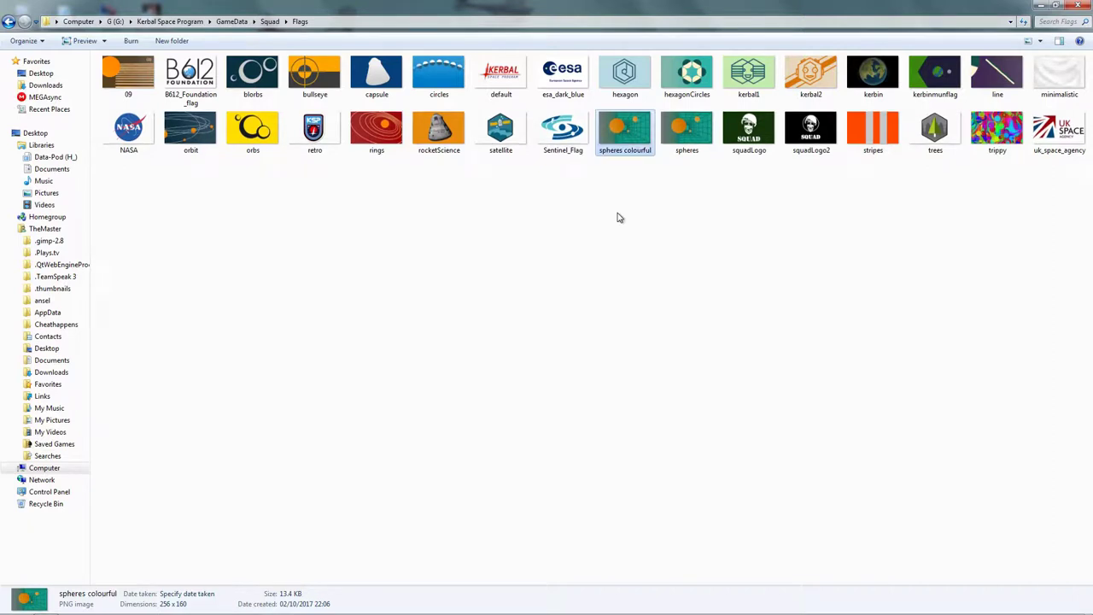
left_click(613, 254)
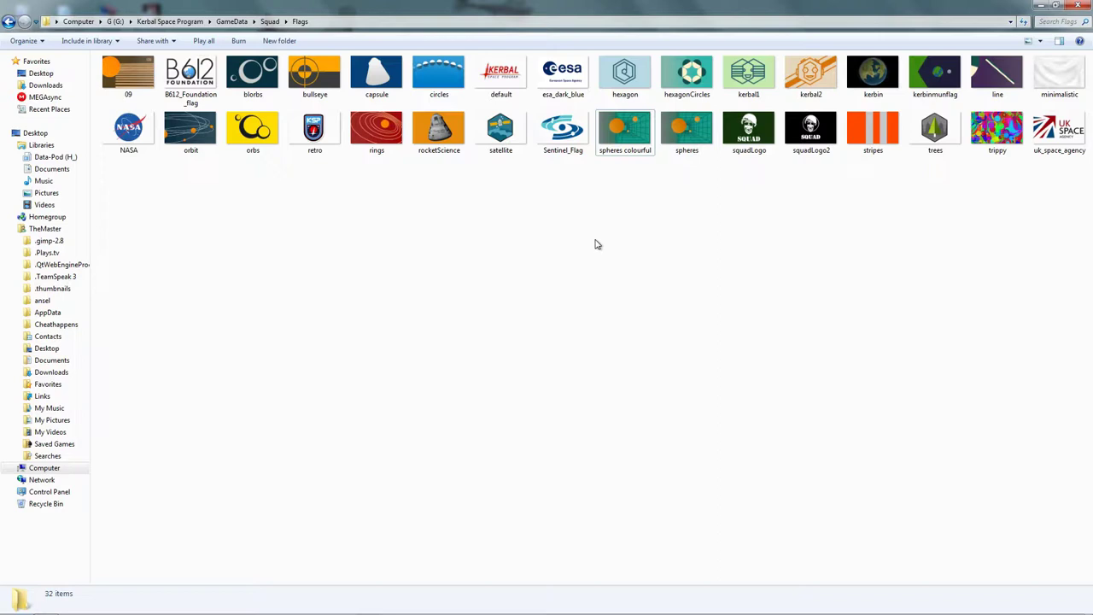
Open the spheres colourful flag image in GIMP for editing
left_click(630, 134)
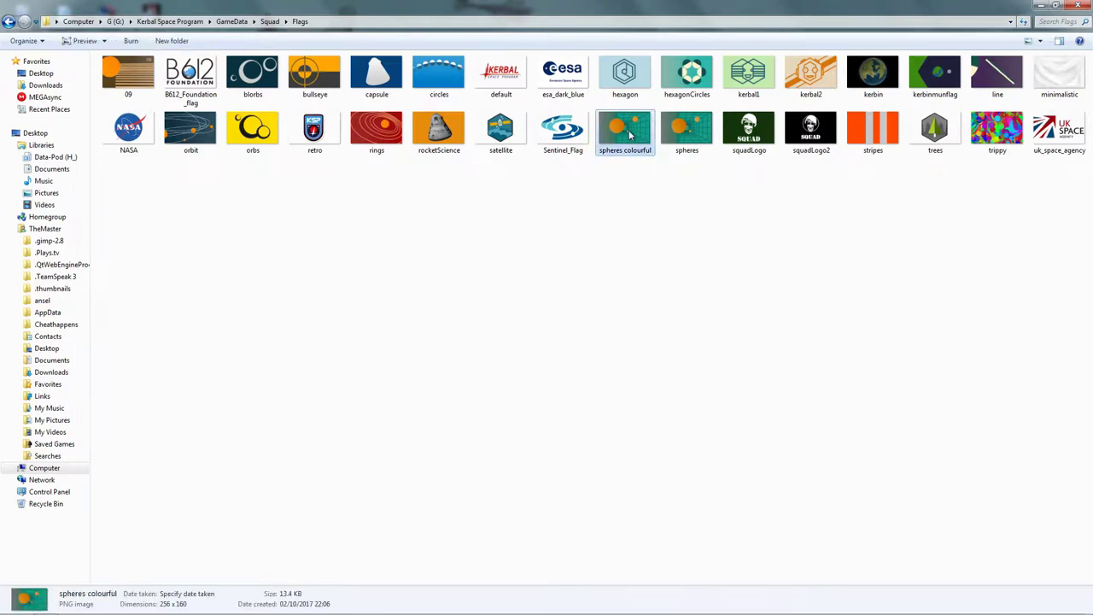
right_click(629, 134)
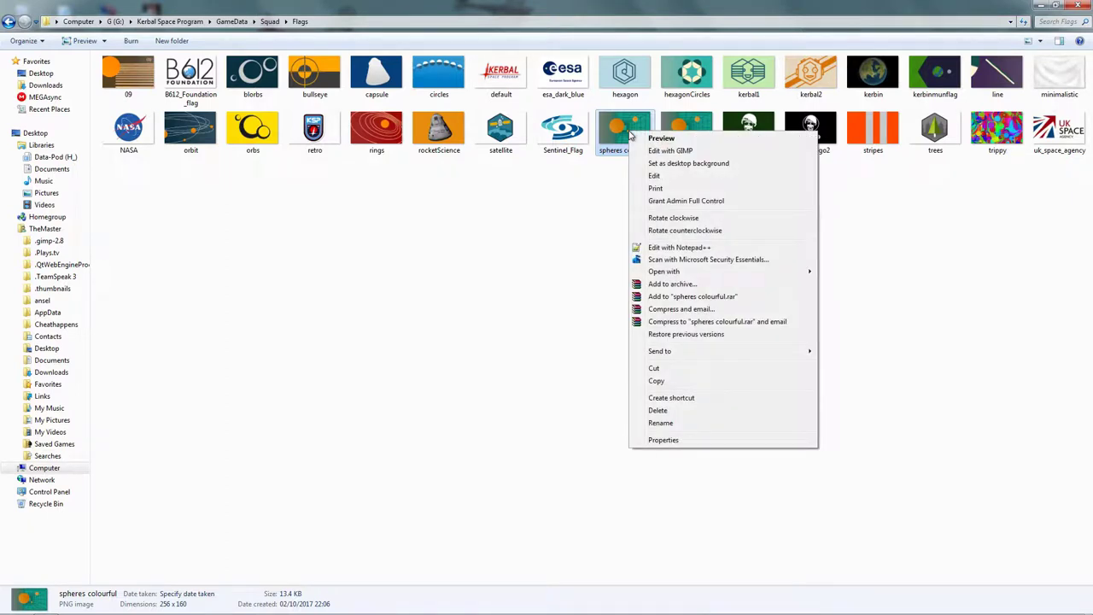
left_click(670, 150)
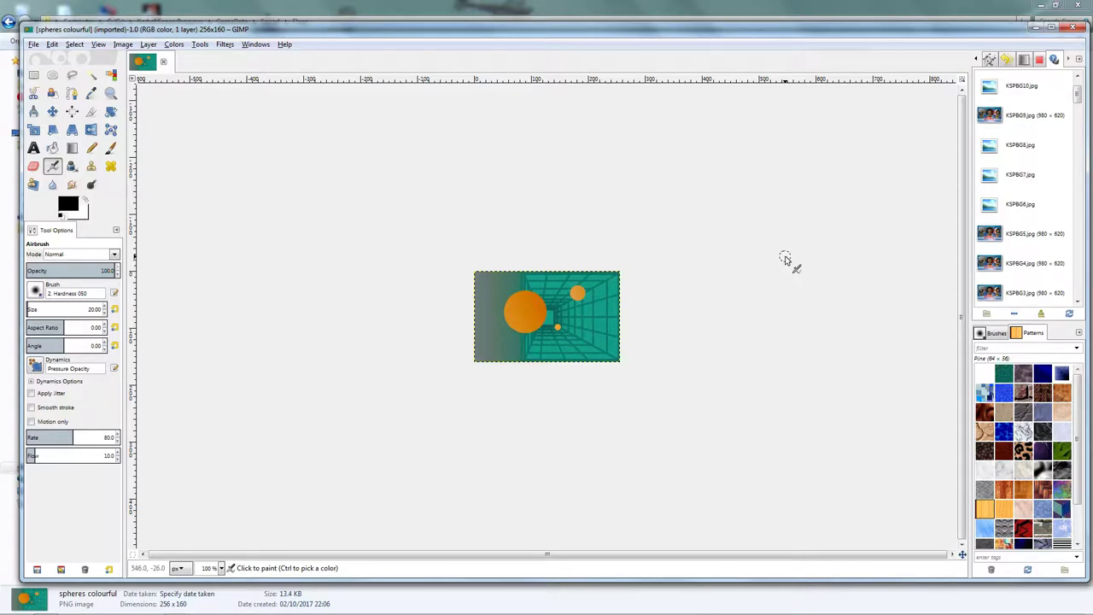
scroll(786, 259, "up", 3)
scroll(787, 260, "up", 1)
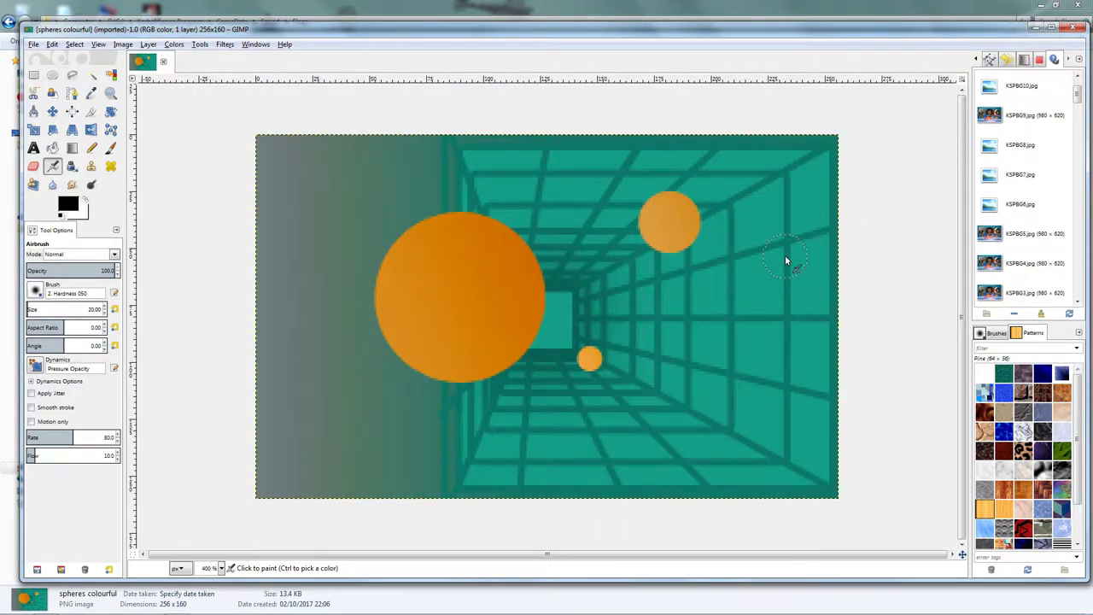
scroll(786, 260, "down", 5)
scroll(785, 260, "down", 3)
scroll(786, 259, "up", 3)
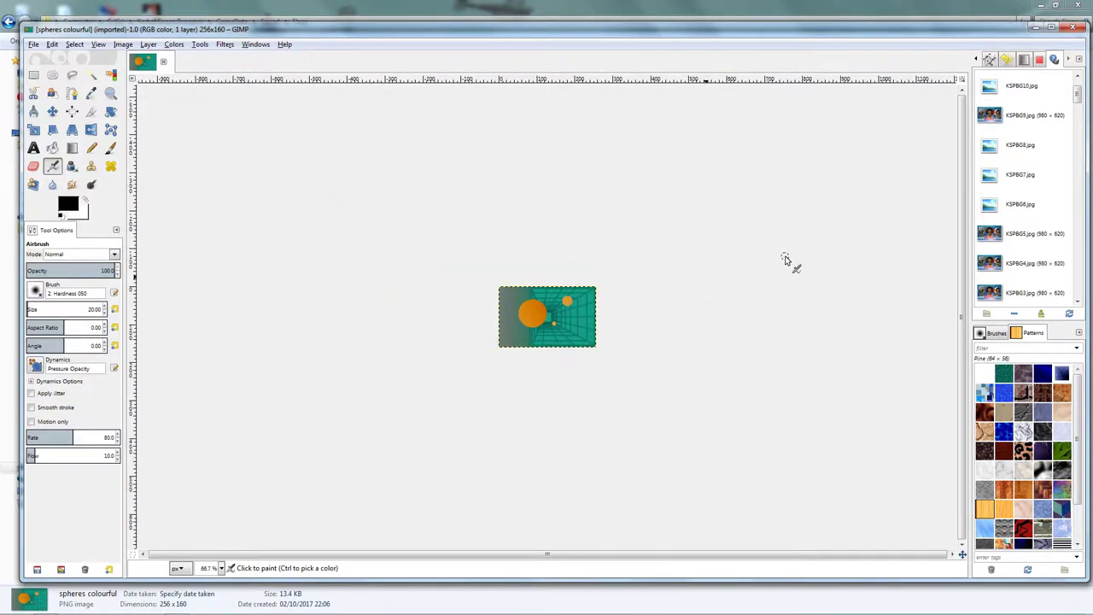
scroll(786, 260, "up", 4)
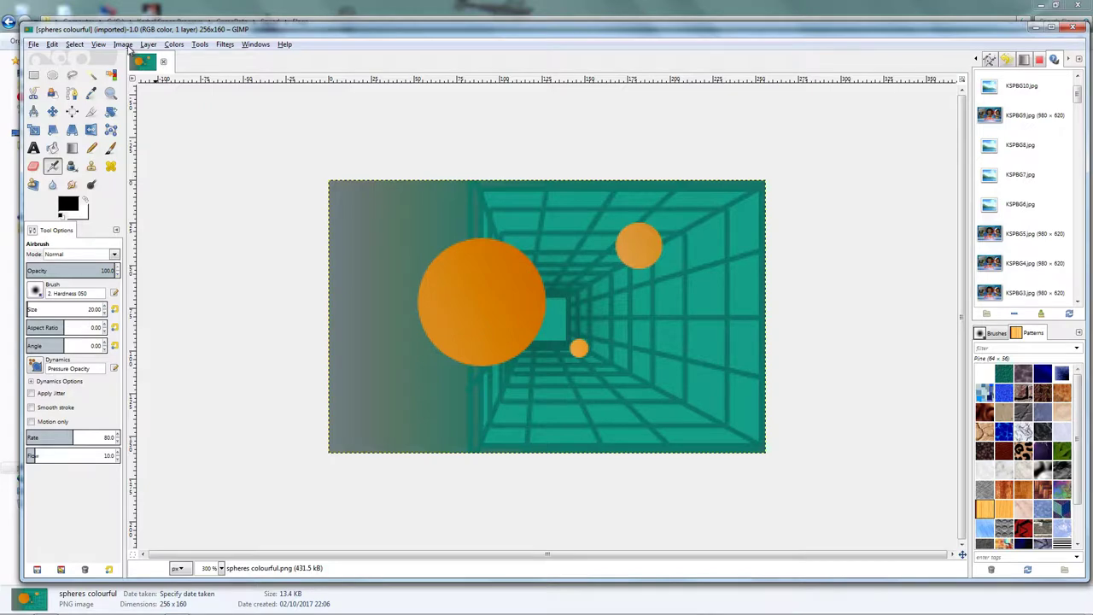
left_click(34, 45)
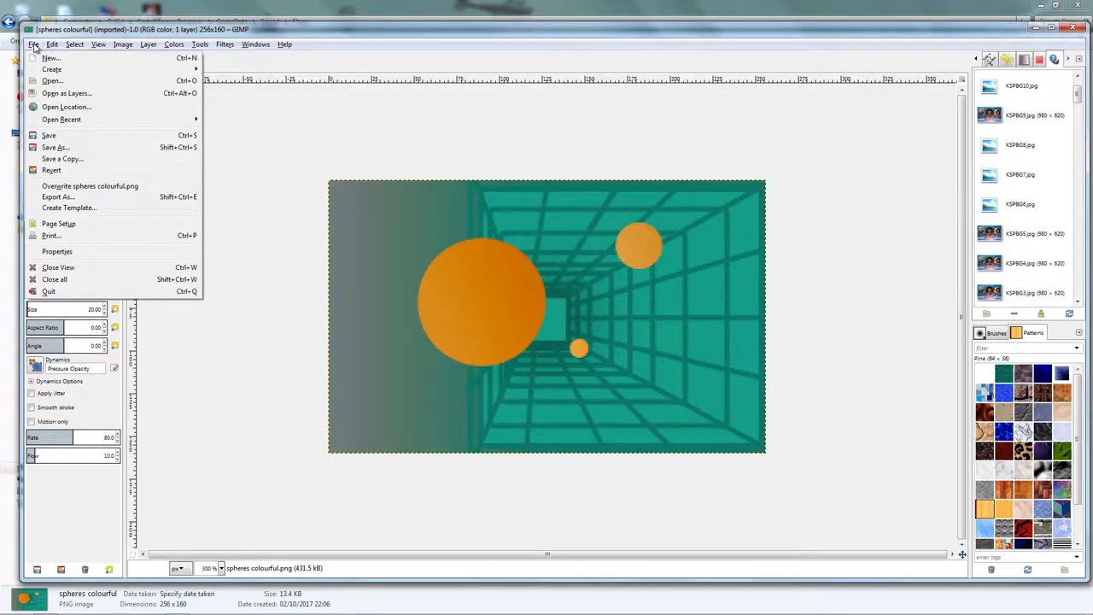
mouse_move(52, 46)
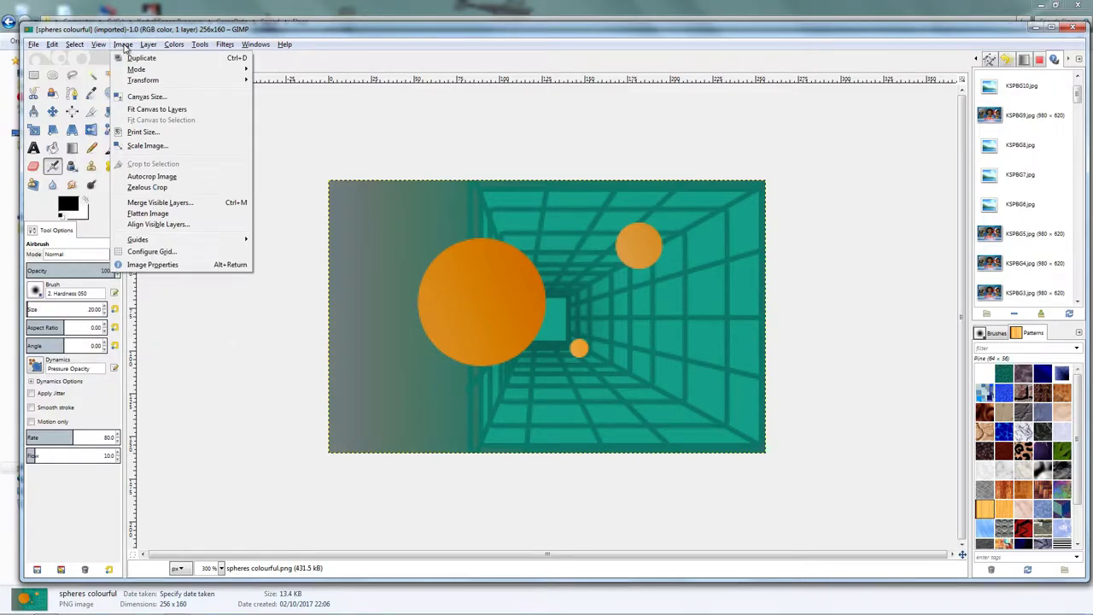
mouse_move(172, 47)
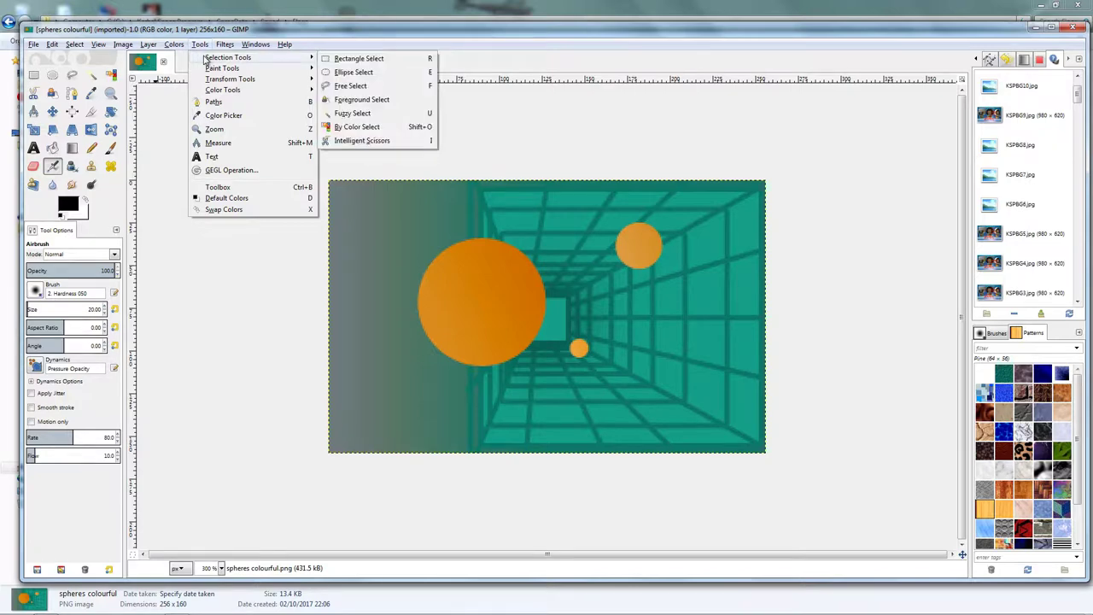
mouse_move(214, 82)
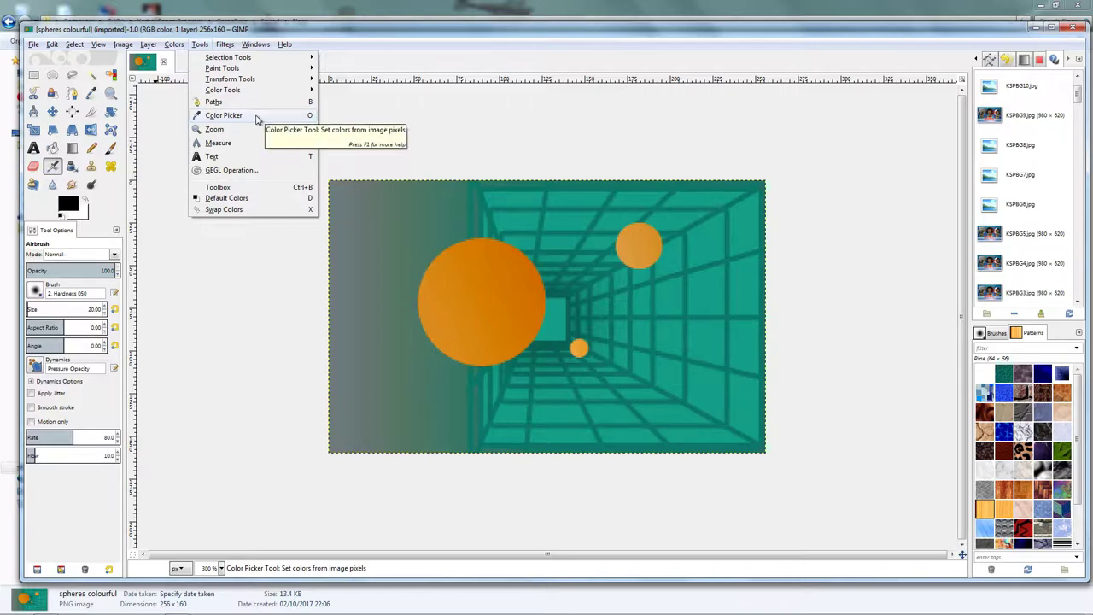
mouse_move(259, 91)
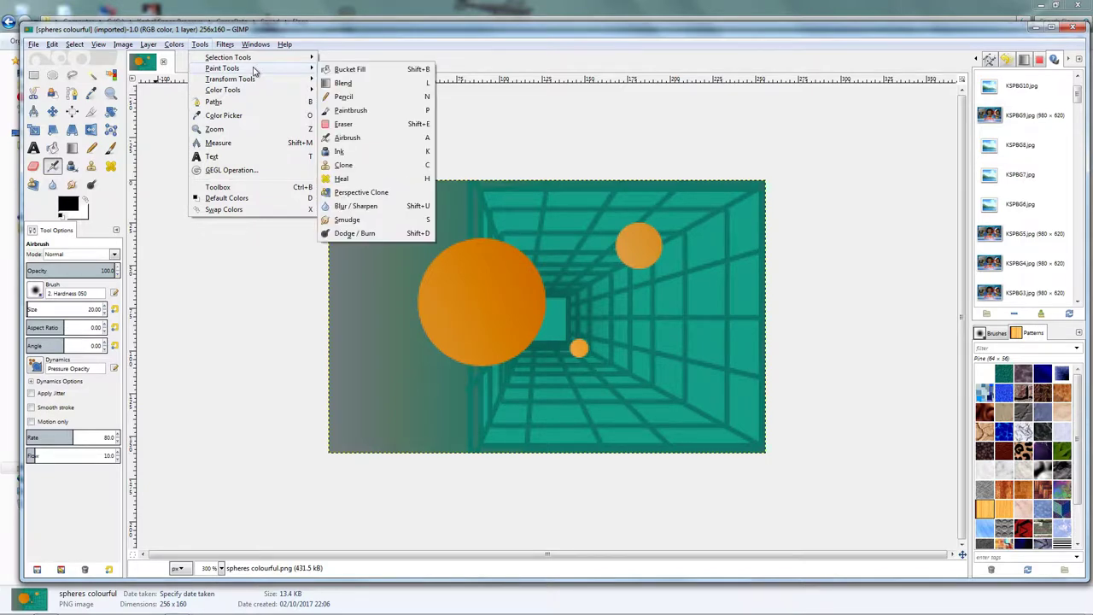
mouse_move(227, 51)
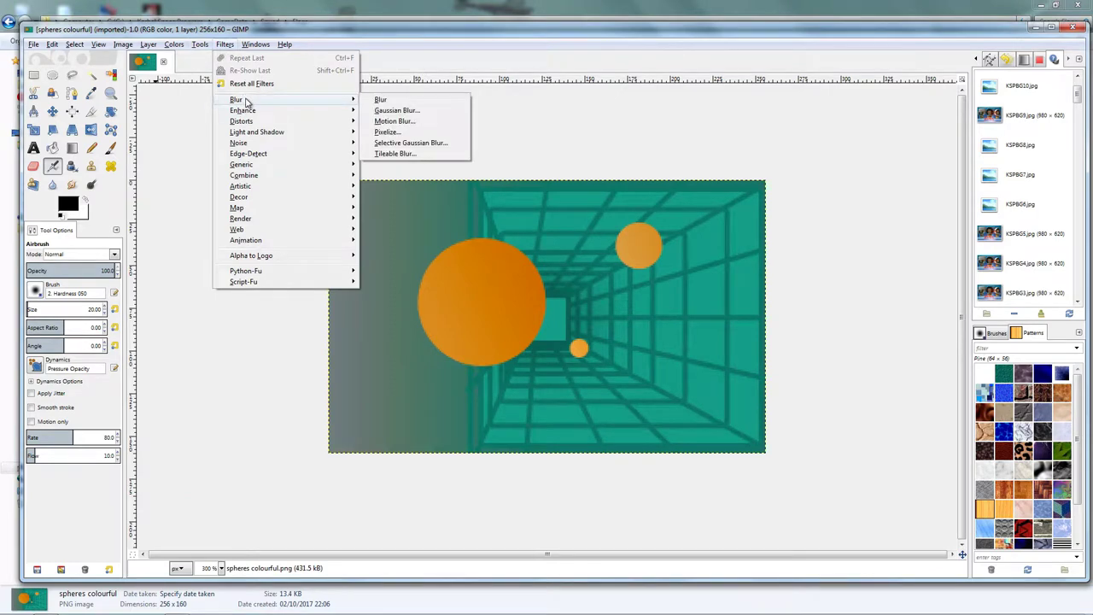
mouse_move(263, 133)
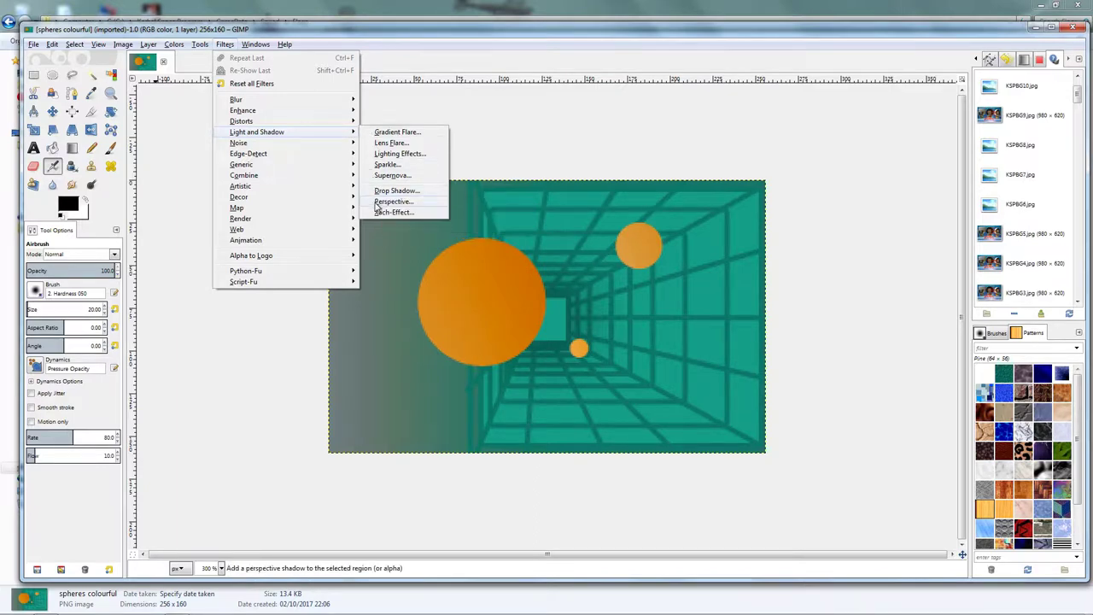
left_click(197, 139)
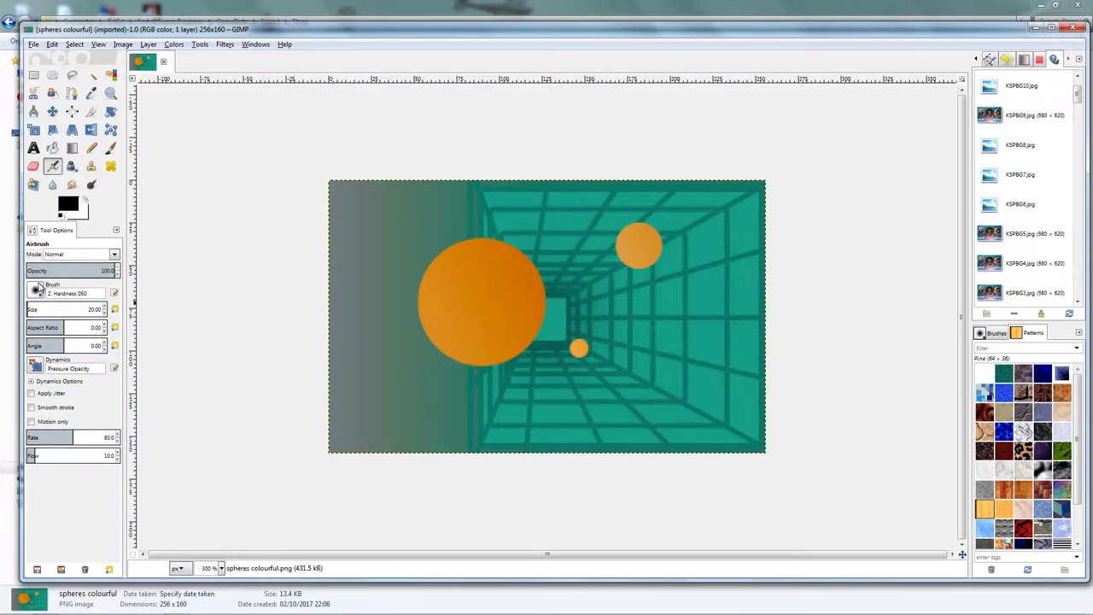
Draw a text box about 244 × 117 px across the lower part of the flag image with the Text tool
left_click(33, 149)
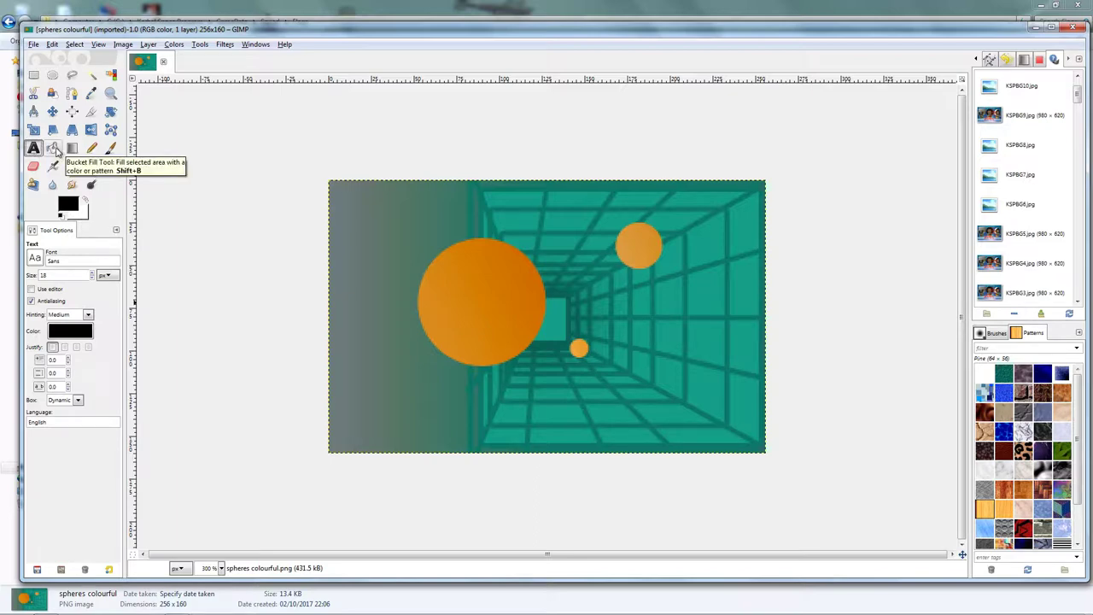
left_click(53, 150)
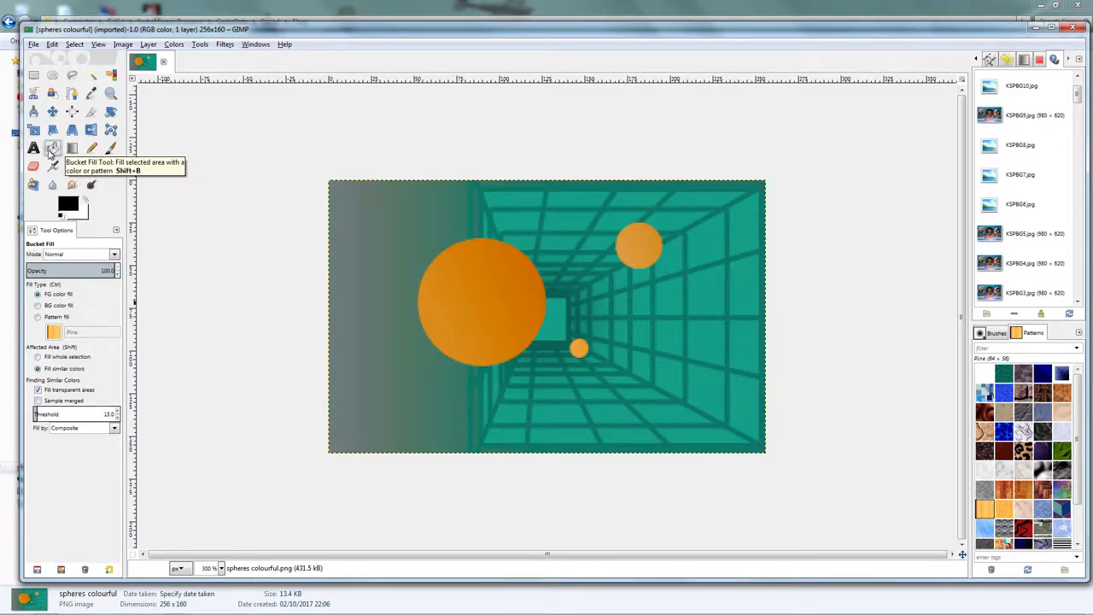
left_click(34, 148)
left_click_drag(337, 239, 755, 440)
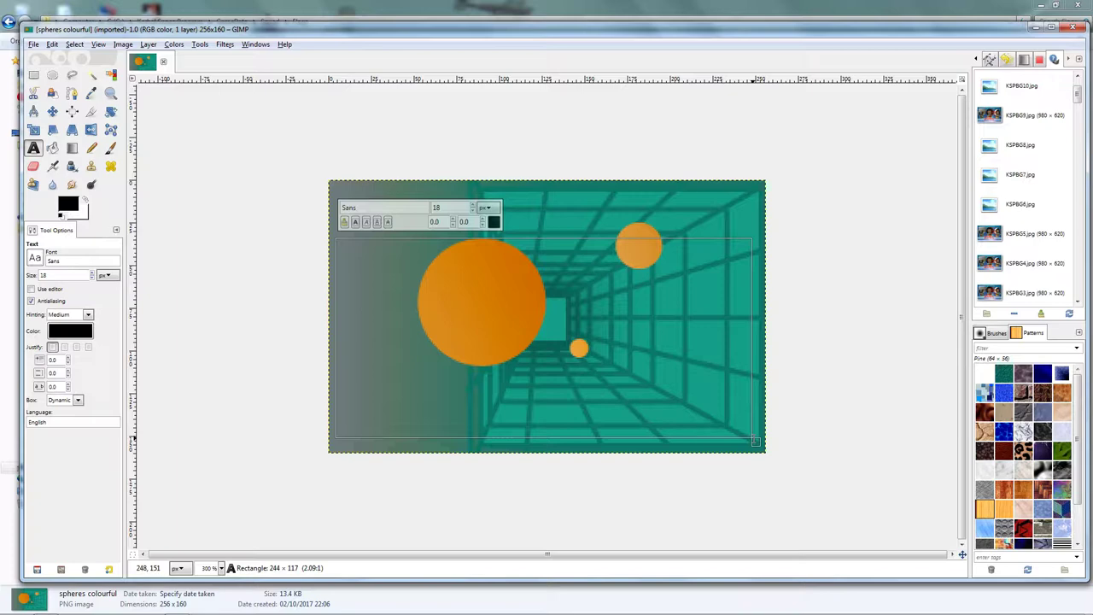
left_click_drag(755, 441, 755, 441)
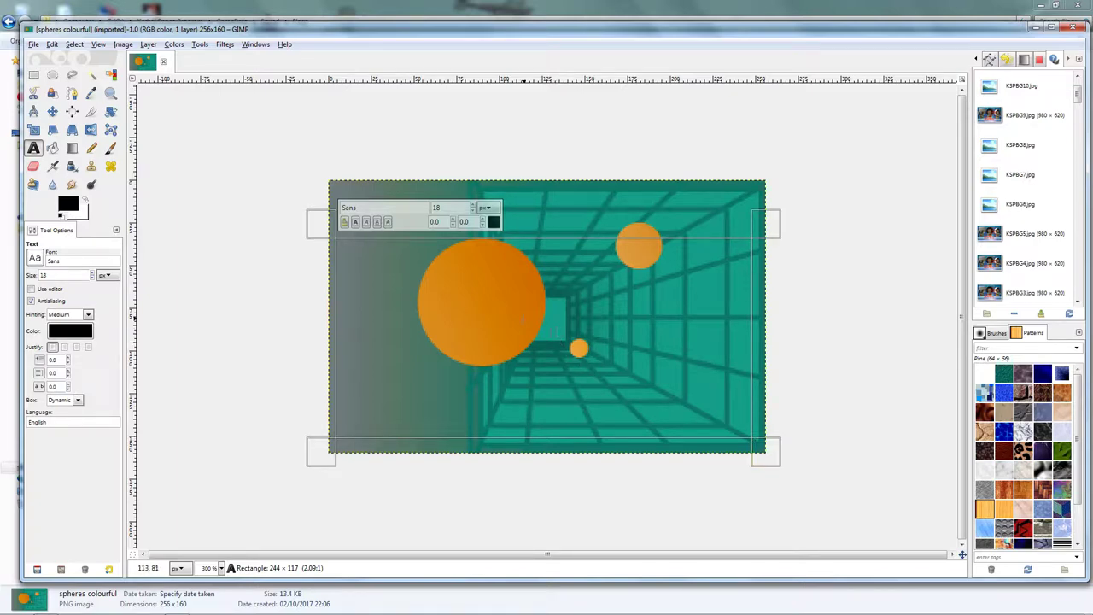
Browse the list of available fonts for the text box
left_click(35, 258)
left_click(36, 260)
left_click(38, 260)
scroll(93, 342, "up", 6)
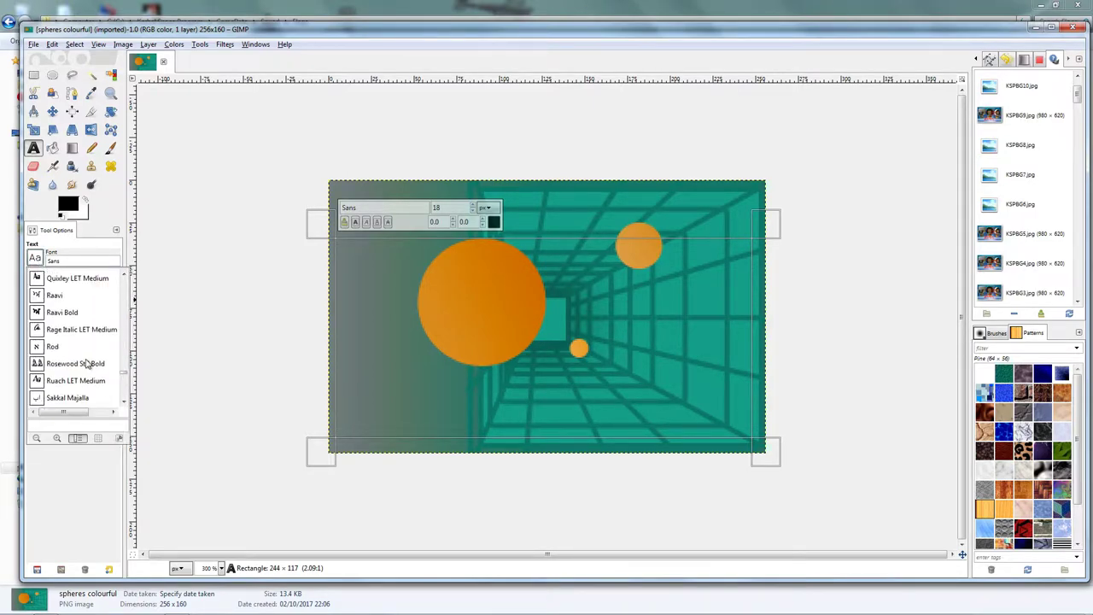
scroll(86, 364, "up", 10)
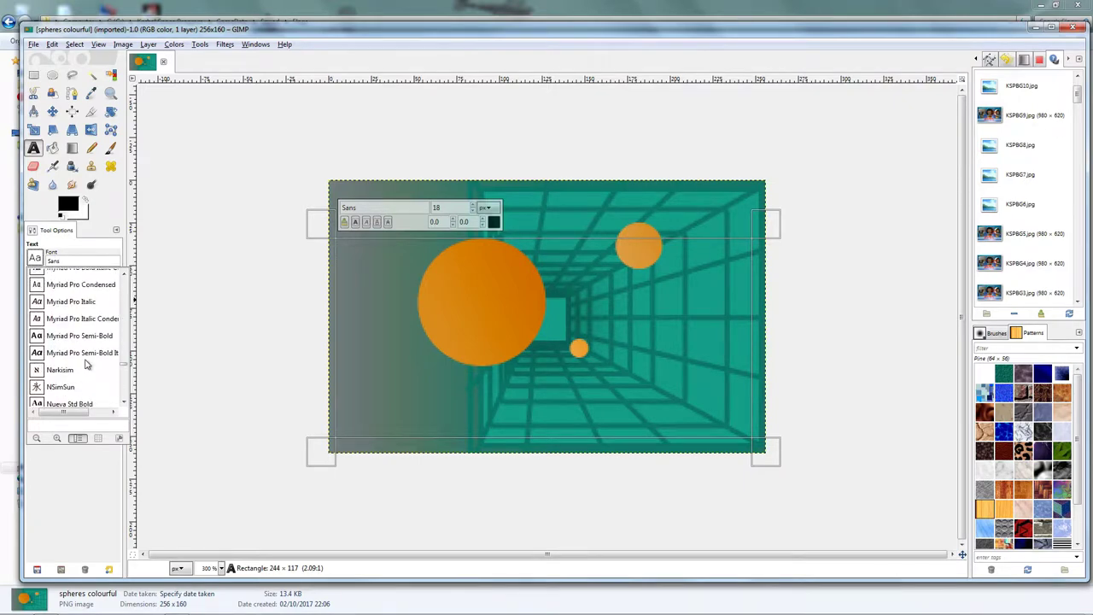
left_click(32, 257)
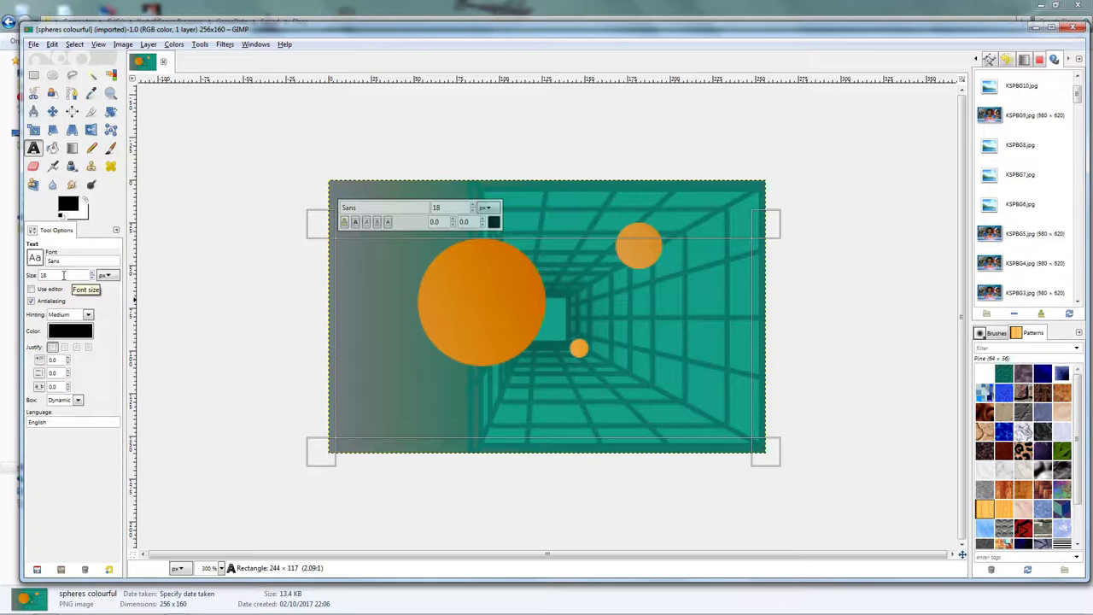
Switch to the Airbrush tool and try other brush sizes, ending at size 20
left_click(52, 166)
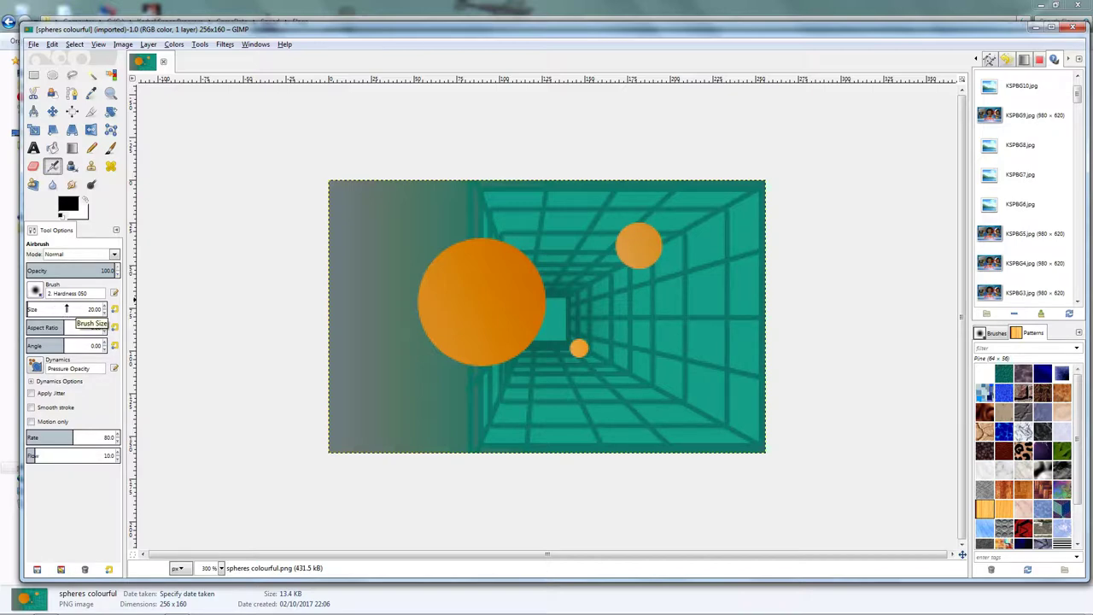
scroll(67, 309, "up", 1)
scroll(67, 308, "up", 17)
scroll(67, 308, "up", 7)
scroll(67, 308, "up", 7)
scroll(67, 309, "down", 20)
scroll(67, 308, "down", 6)
scroll(67, 308, "down", 2)
scroll(67, 308, "down", 8)
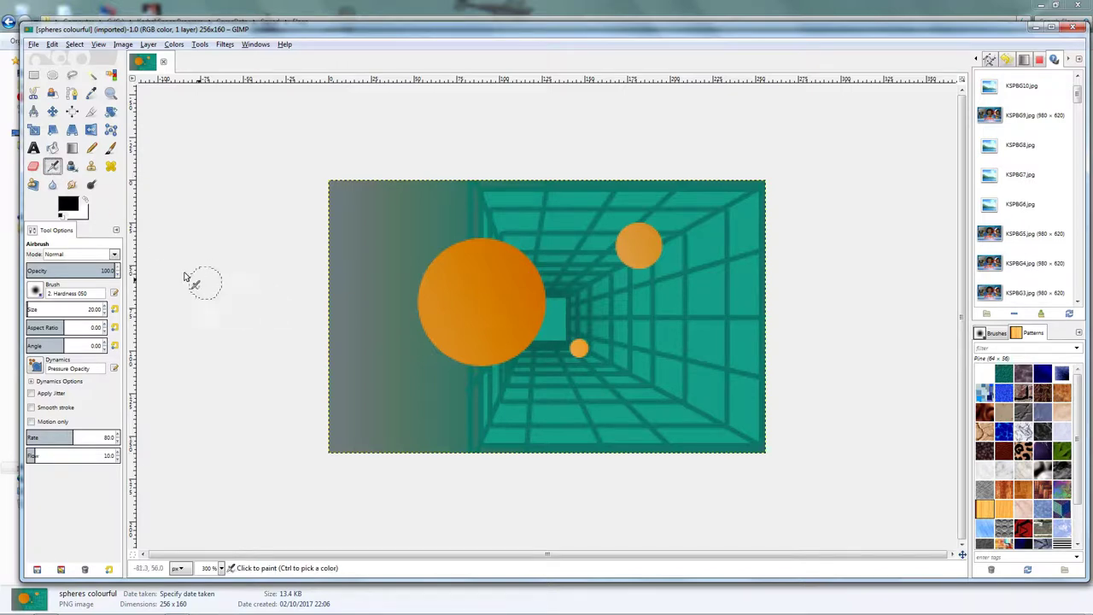
Set the foreground colour to orange d98712 by sampling it from the large sphere
left_click(69, 205)
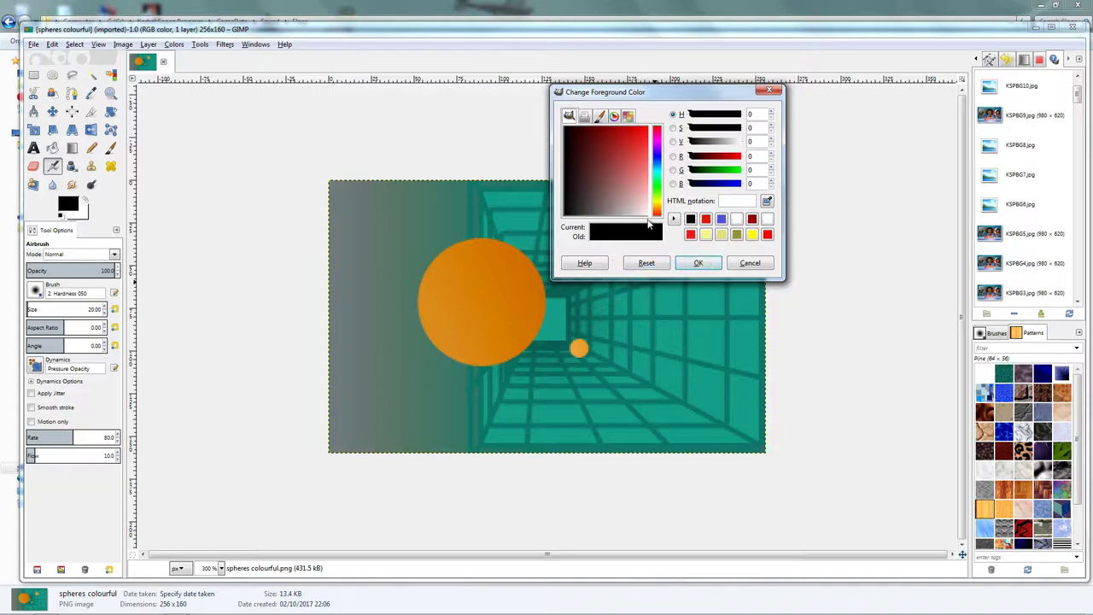
mouse_move(610, 167)
left_mouse_down()
mouse_move(607, 186)
mouse_move(634, 152)
mouse_move(625, 158)
mouse_move(658, 201)
mouse_move(659, 157)
mouse_move(614, 168)
mouse_move(600, 186)
mouse_move(625, 154)
left_mouse_up()
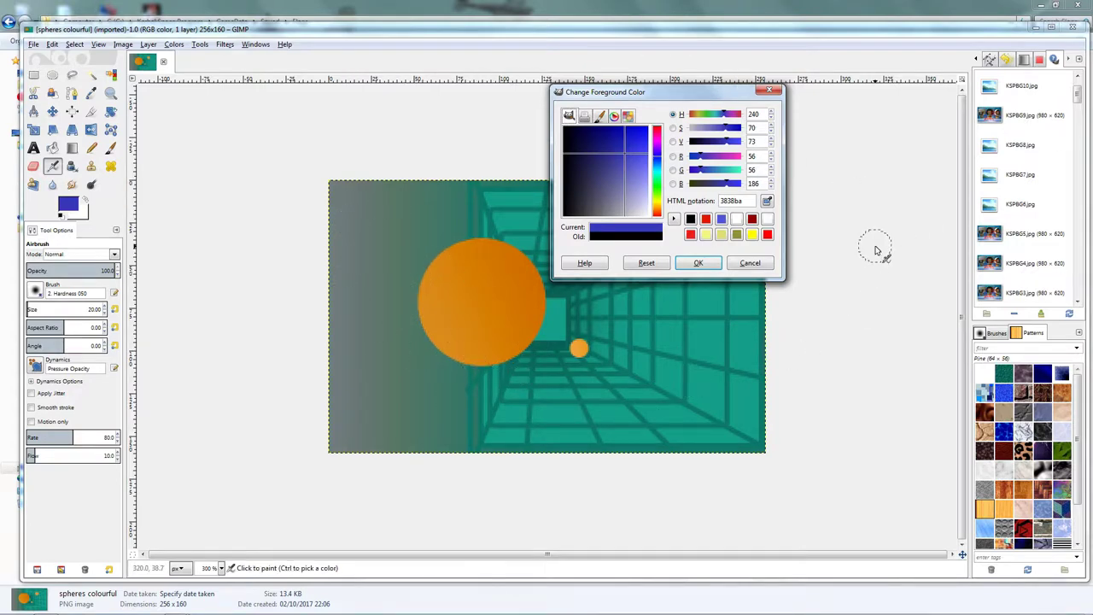
left_click(767, 202)
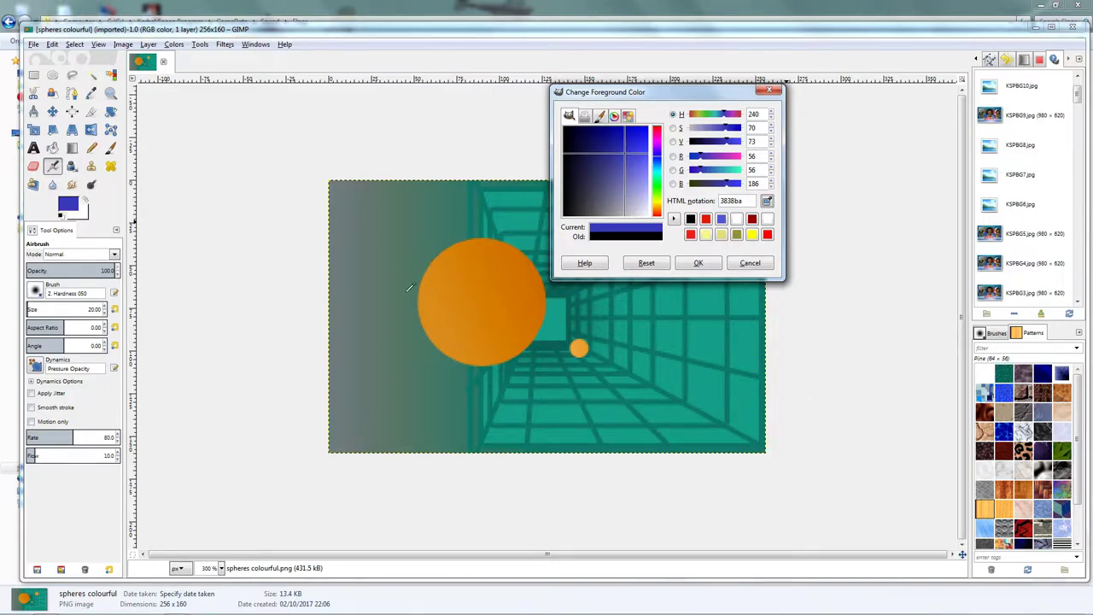
left_click(445, 288)
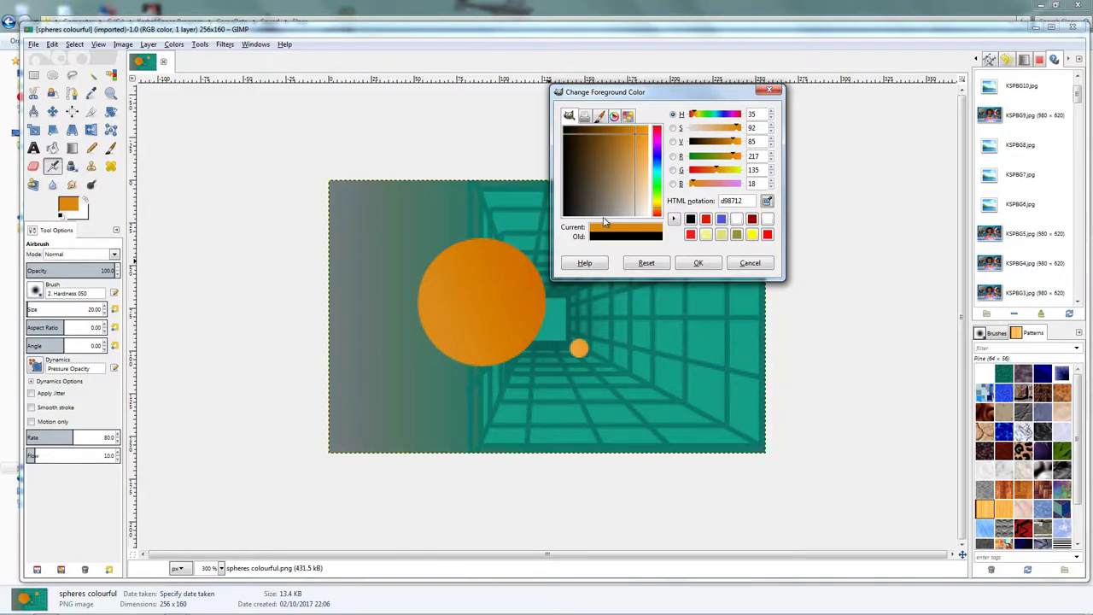
left_click(694, 264)
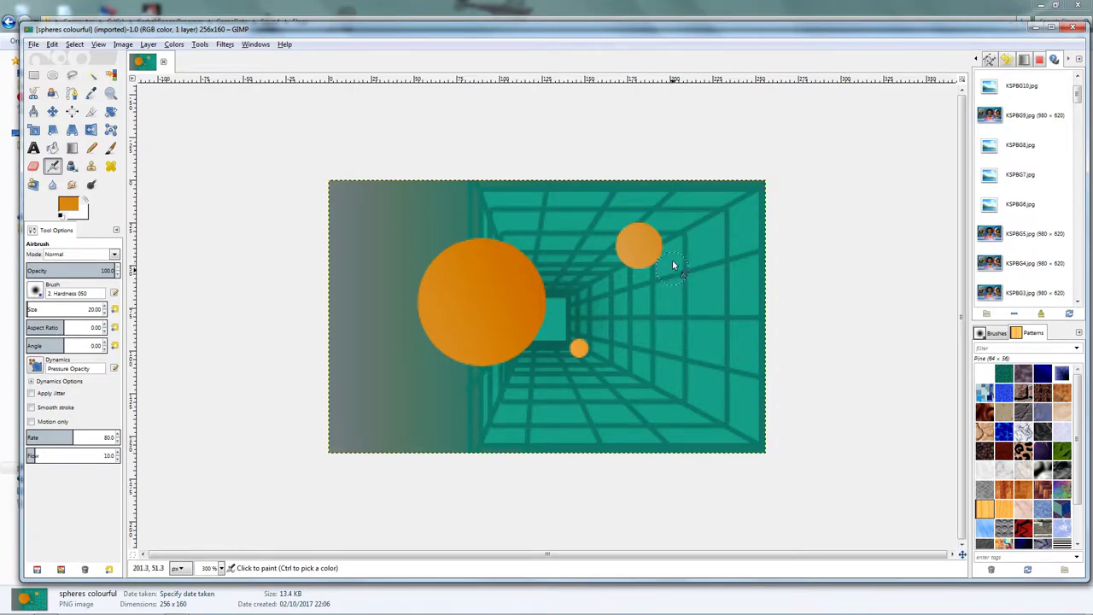
Airbrush several freehand orange strokes over the green grid to the right of and below the small spheres
left_click_drag(696, 222, 701, 238)
mouse_move(678, 362)
left_mouse_down()
mouse_move(659, 309)
mouse_move(674, 337)
mouse_move(684, 289)
mouse_move(670, 337)
left_mouse_up()
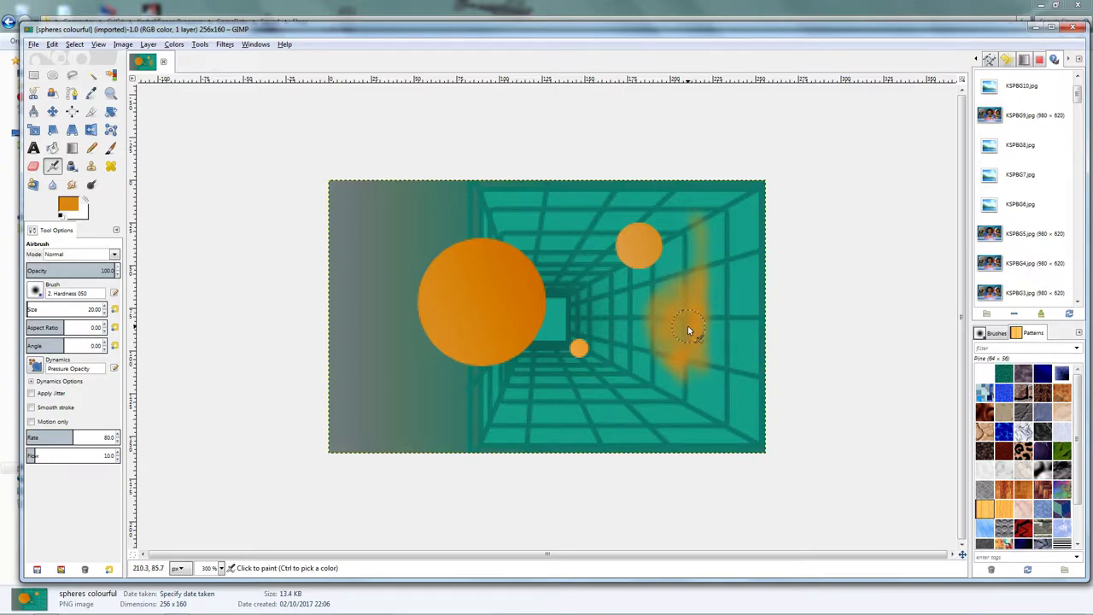
left_click_drag(701, 249, 694, 278)
mouse_move(597, 415)
left_mouse_down()
mouse_move(646, 366)
mouse_move(571, 395)
mouse_move(617, 391)
left_mouse_up()
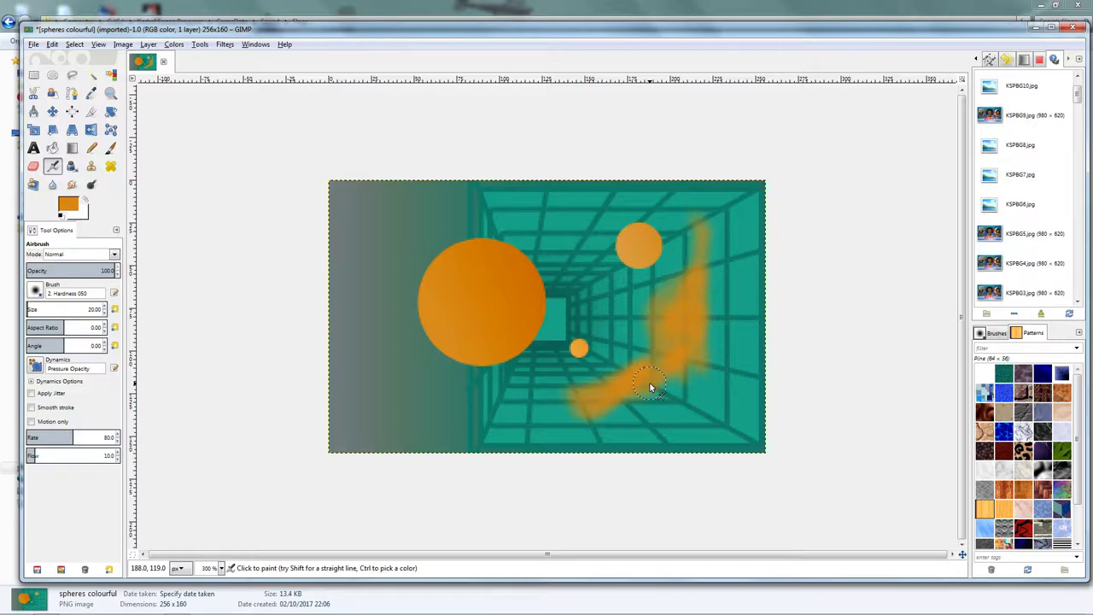
Undo all the orange airbrush strokes on the flag image
left_click(53, 44)
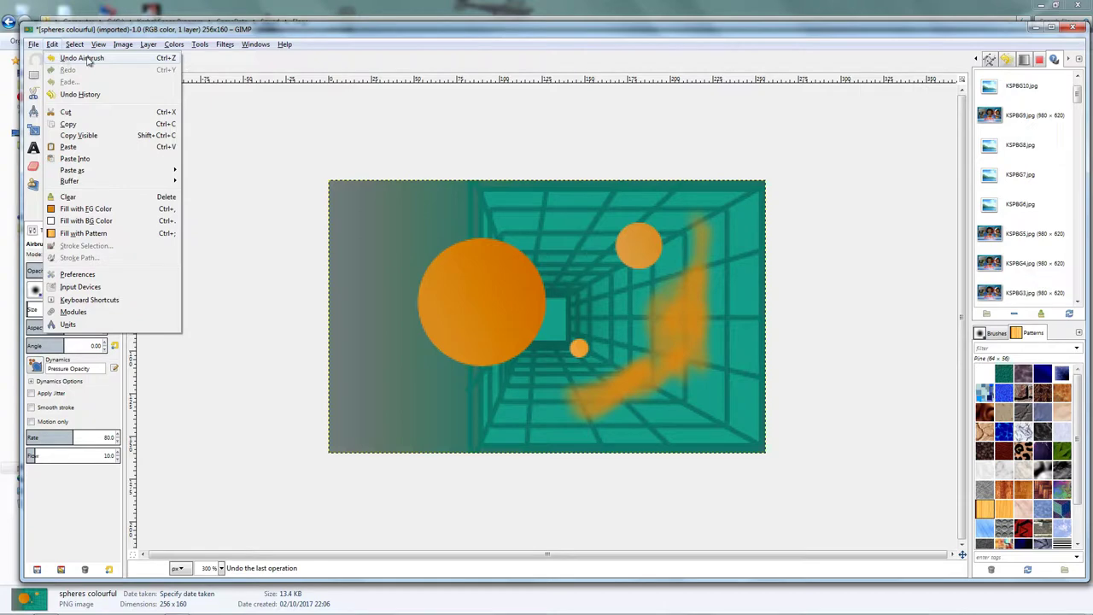
left_click(167, 62)
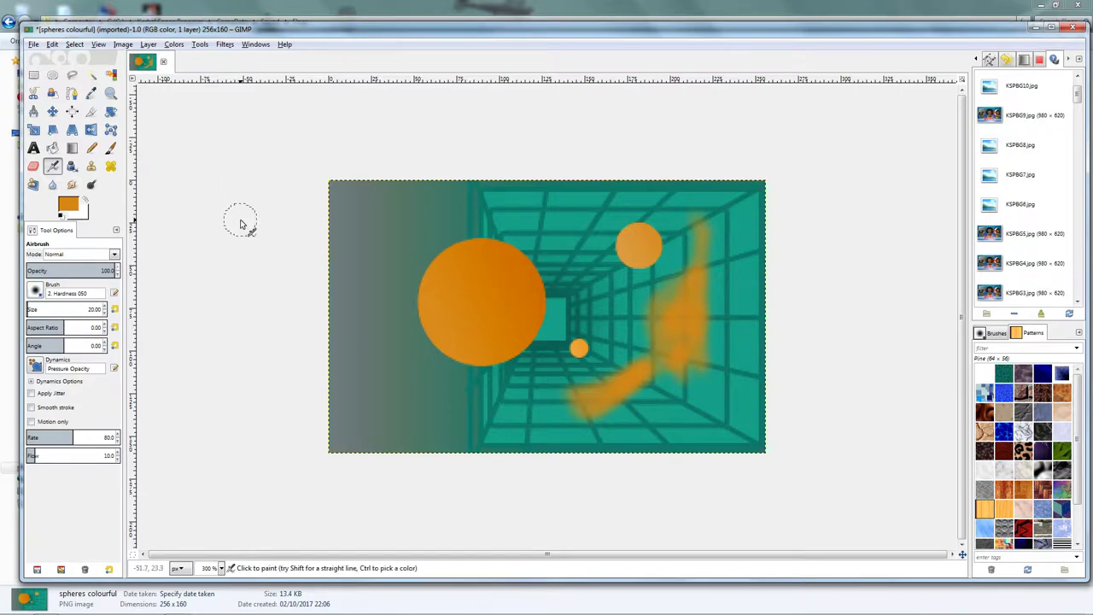
key("ctrl")
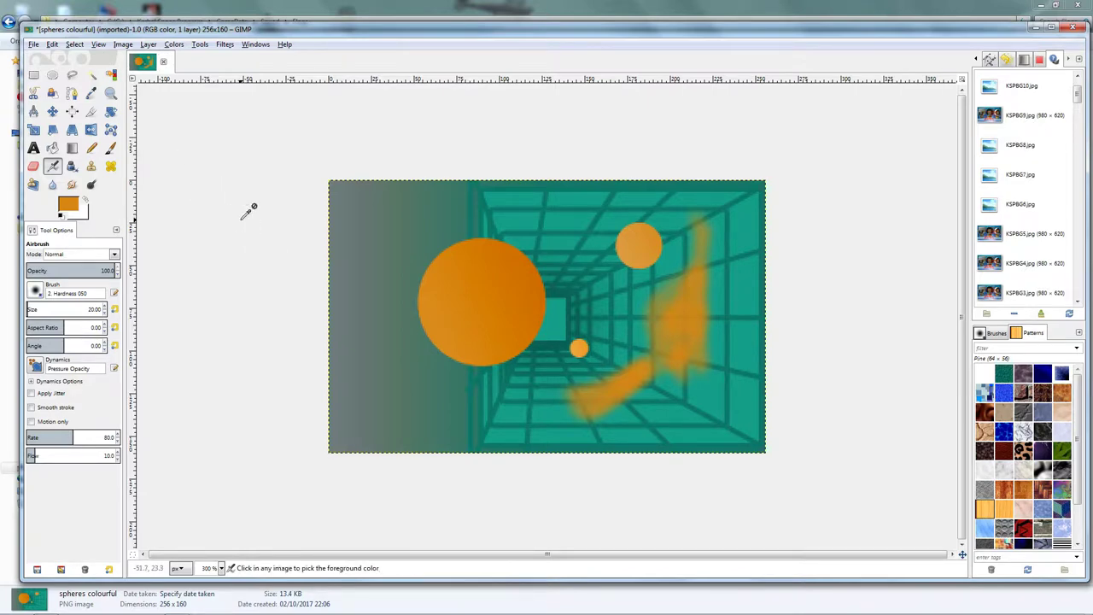
key("ctrl+z")
key("ctrl+z")
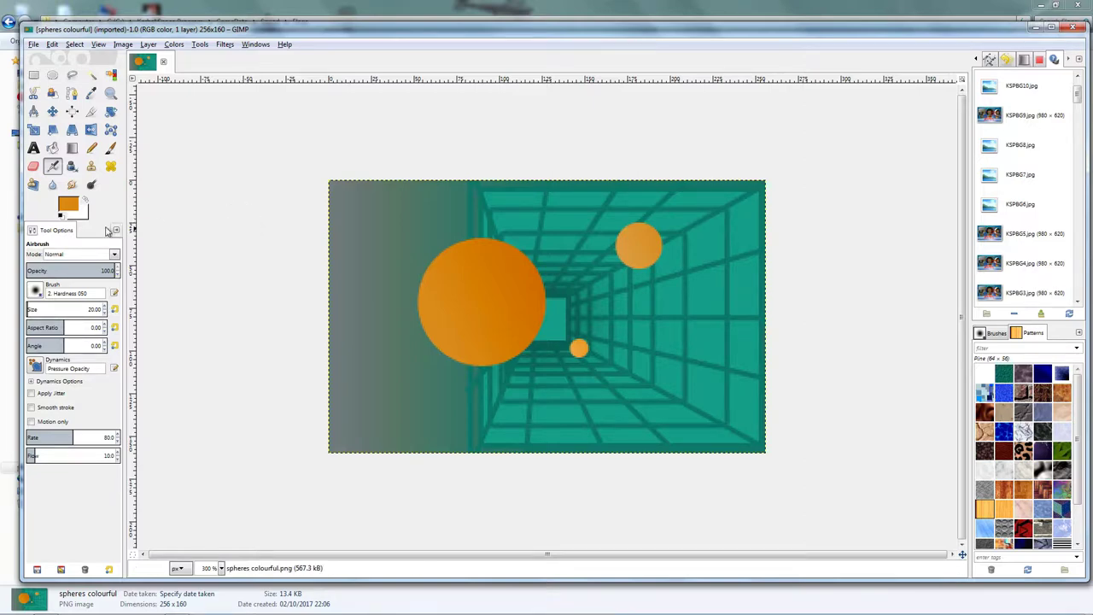
Set the foreground colour to blue 2a6ad4
left_click(69, 205)
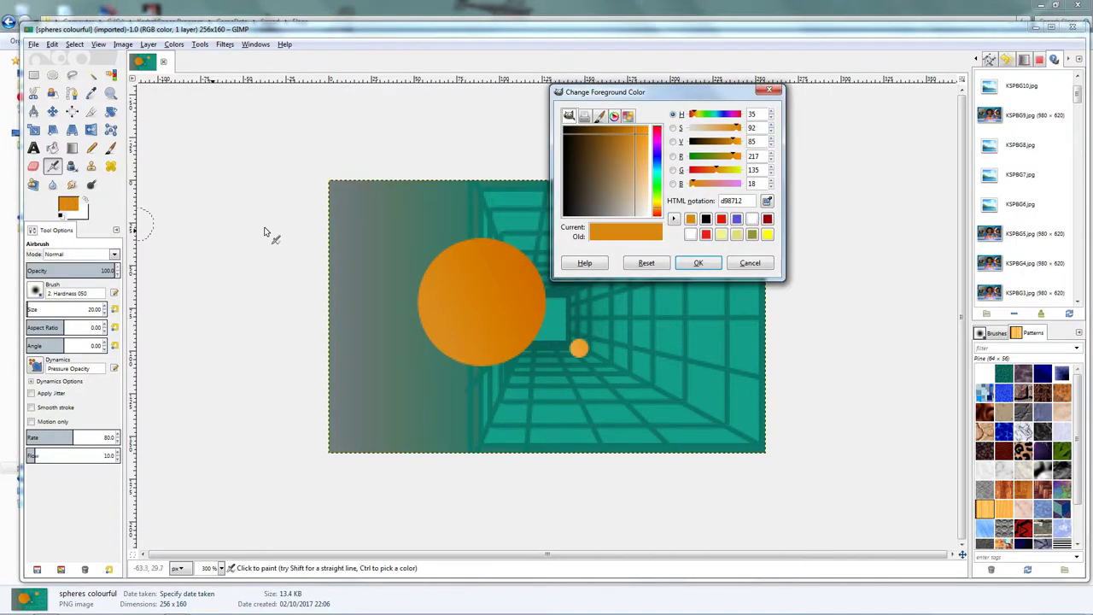
left_click(657, 168)
left_click_drag(657, 168, 657, 166)
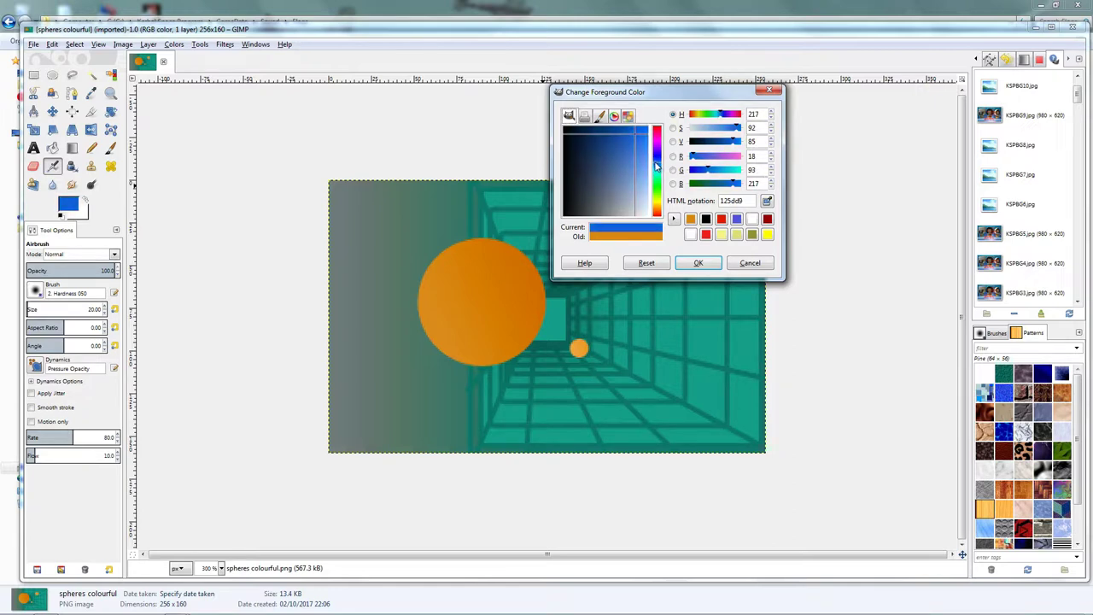
left_click(634, 136)
left_click_drag(634, 136, 633, 143)
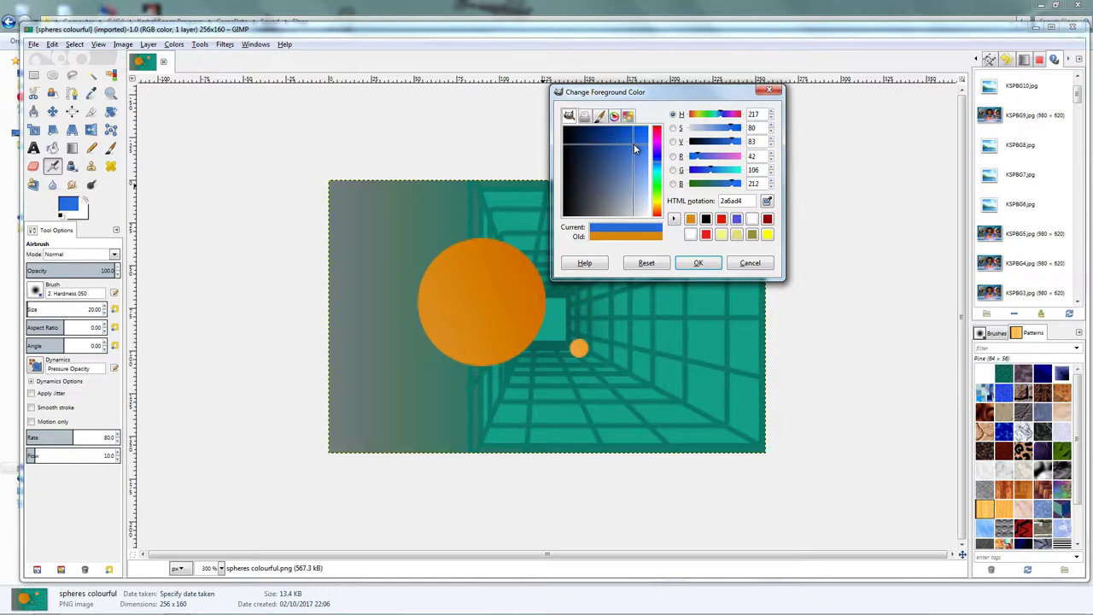
left_click(680, 264)
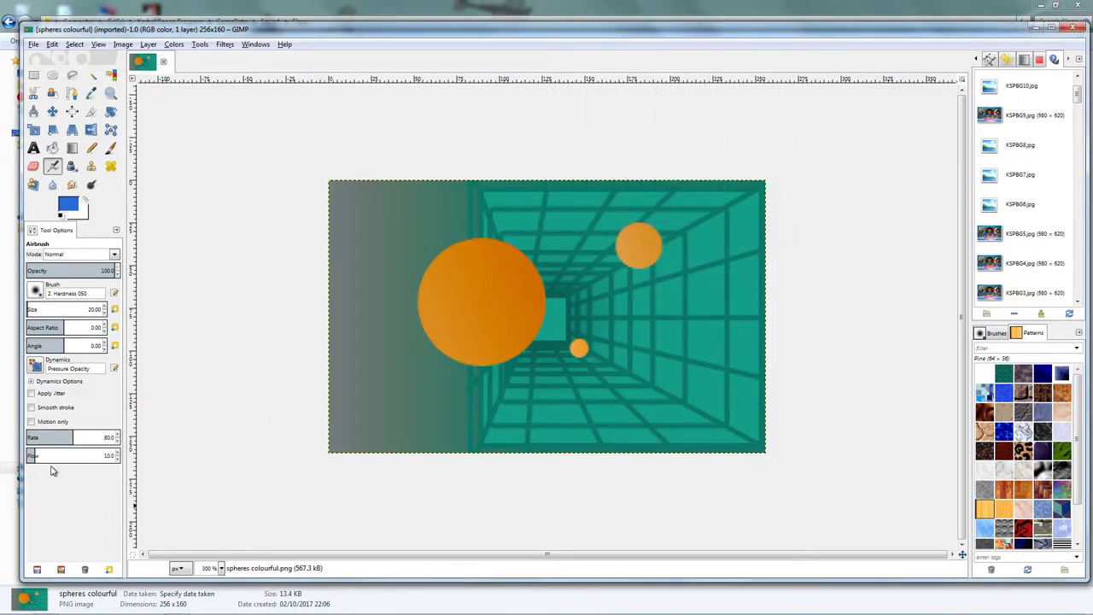
Set the airbrush flow to 53.2 and its rate to 111.5
left_click_drag(45, 458, 73, 455)
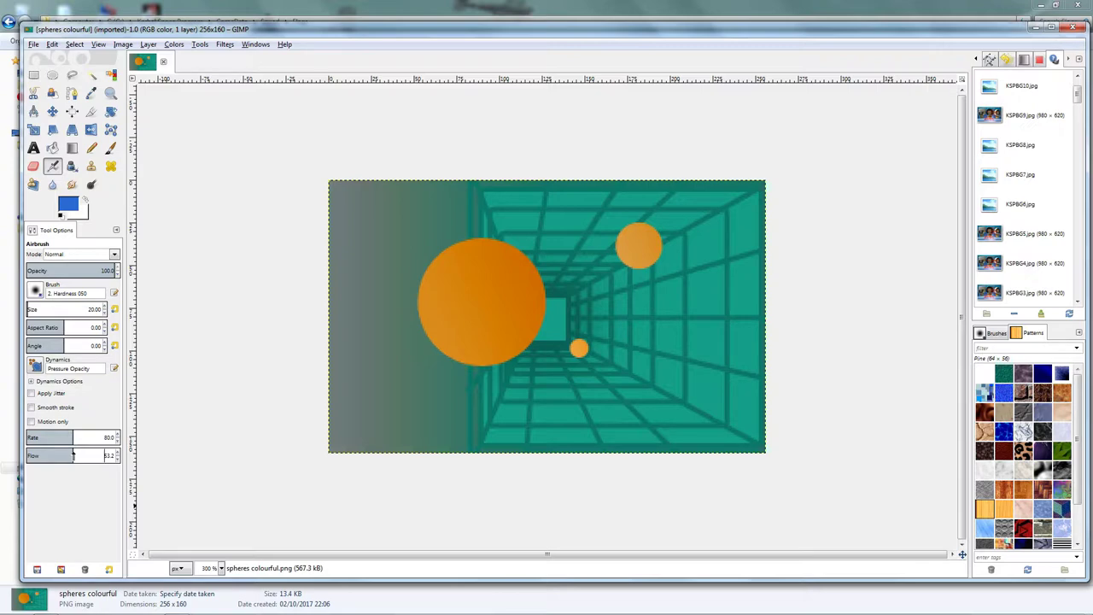
left_click_drag(73, 437, 92, 437)
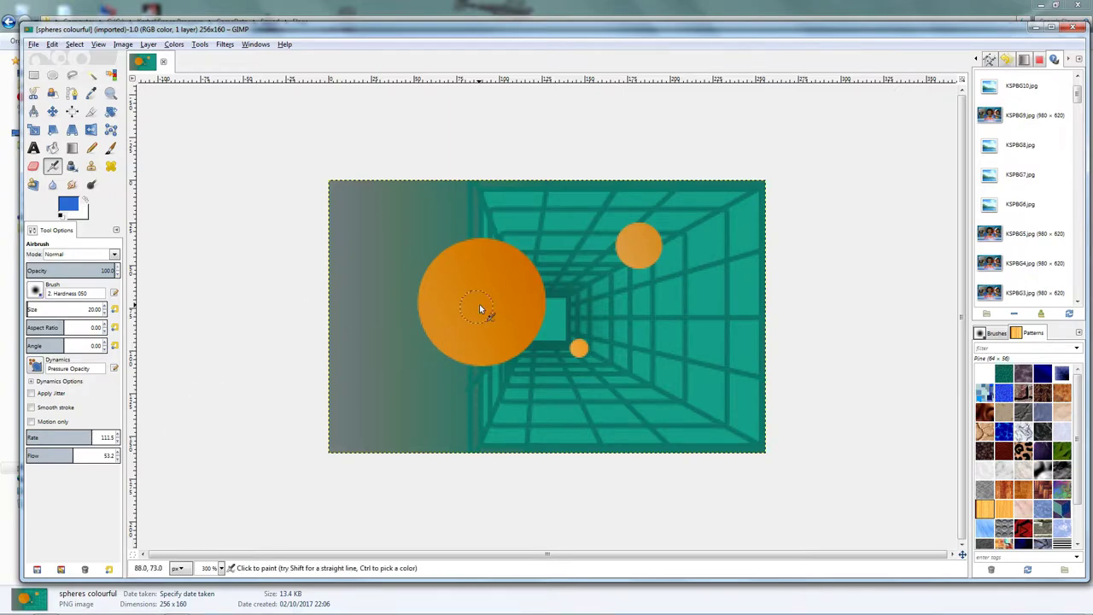
Try a single airbrush dab with the Sparks brush at the centre of the large orange sphere and undo it
left_click(35, 292)
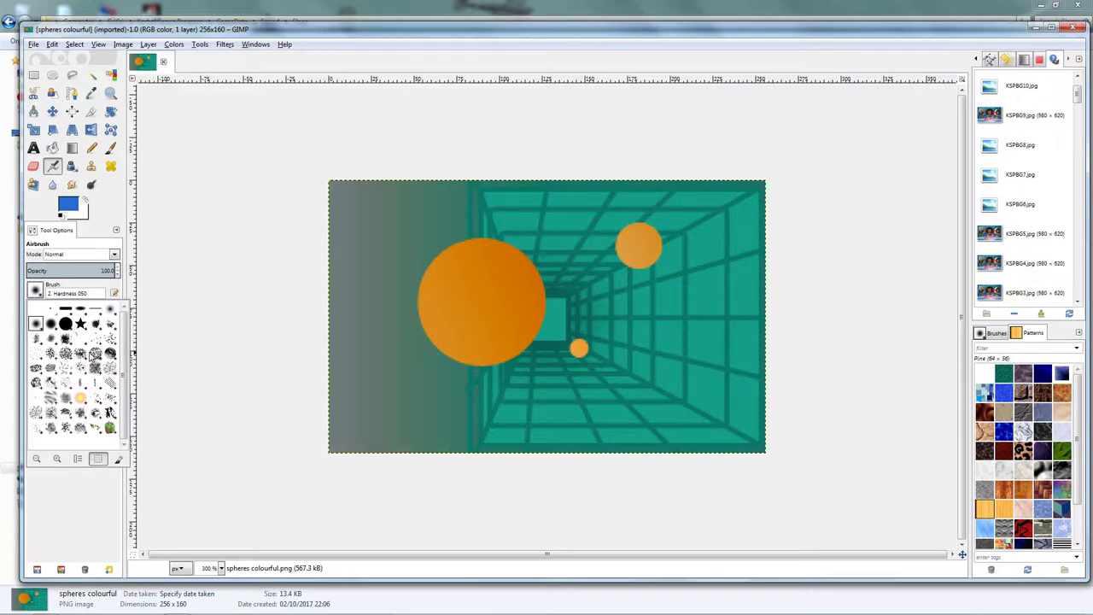
left_click(80, 400)
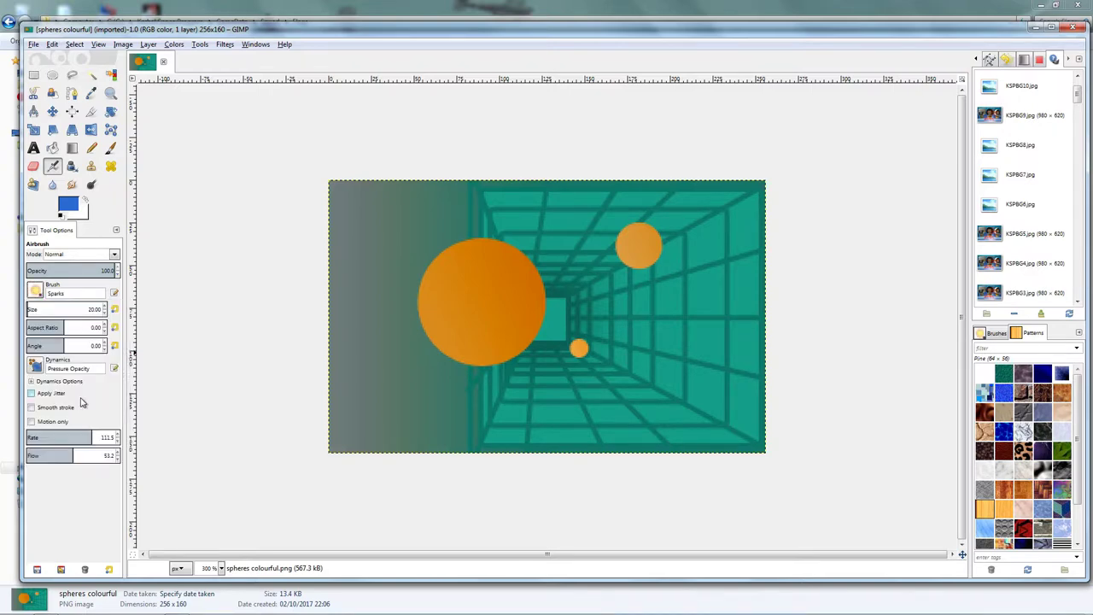
left_click(481, 302)
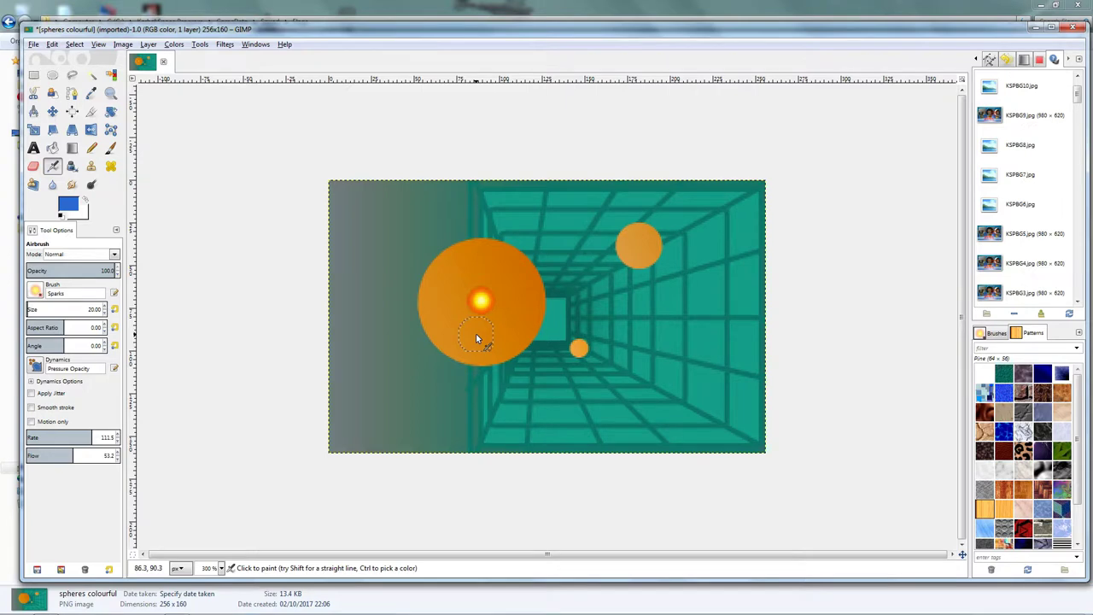
key("ctrl")
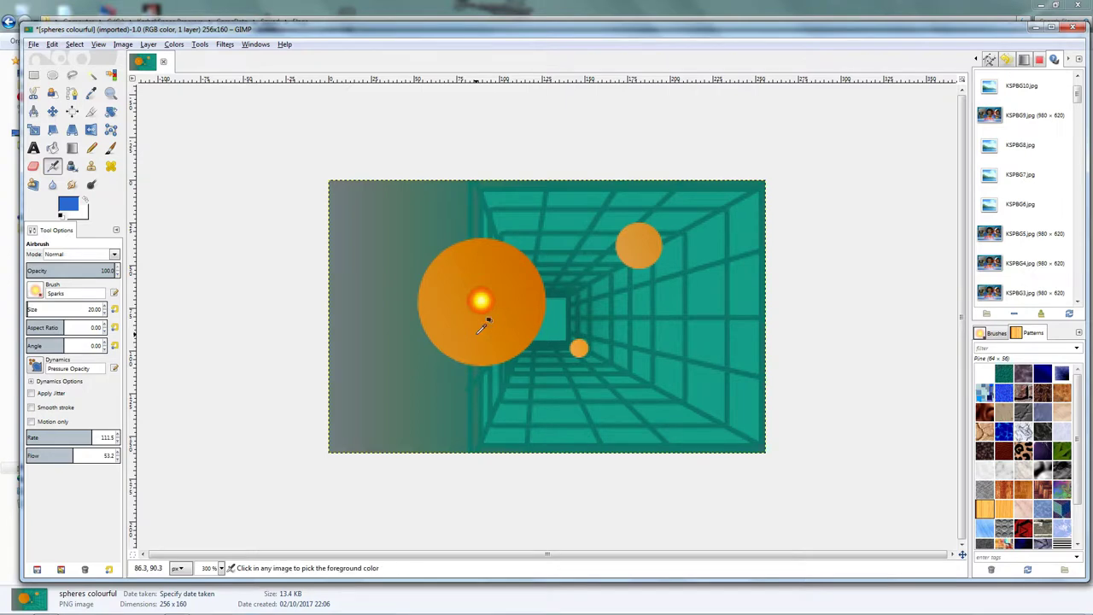
key("ctrl+z")
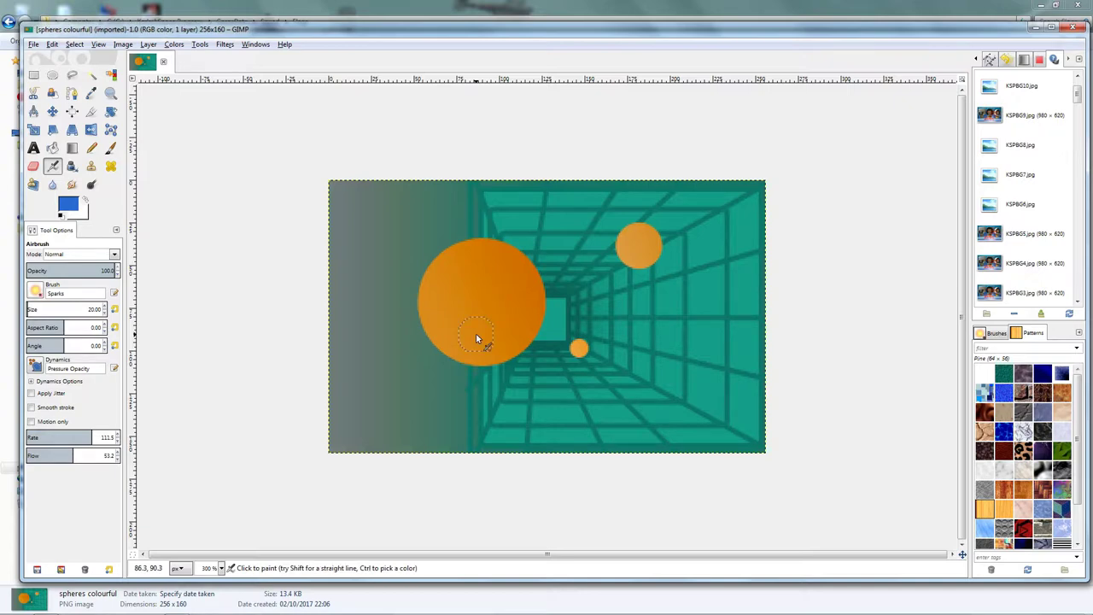
Airbrush the medium sphere in the upper part of the grid blue using the 2. Hardness 100 brush at size 27
left_click(35, 292)
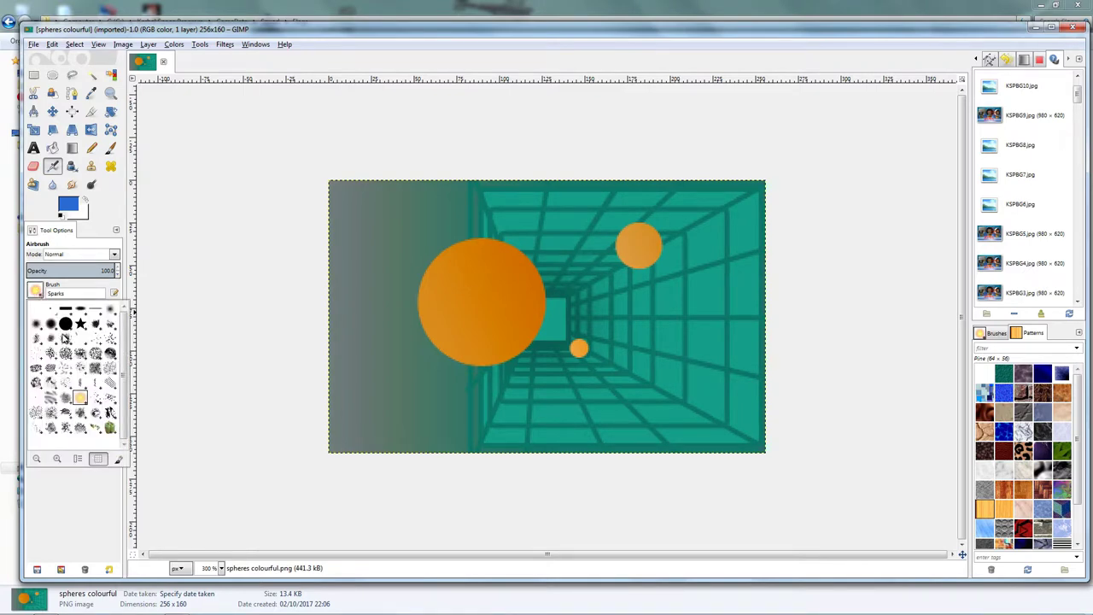
left_click(65, 324)
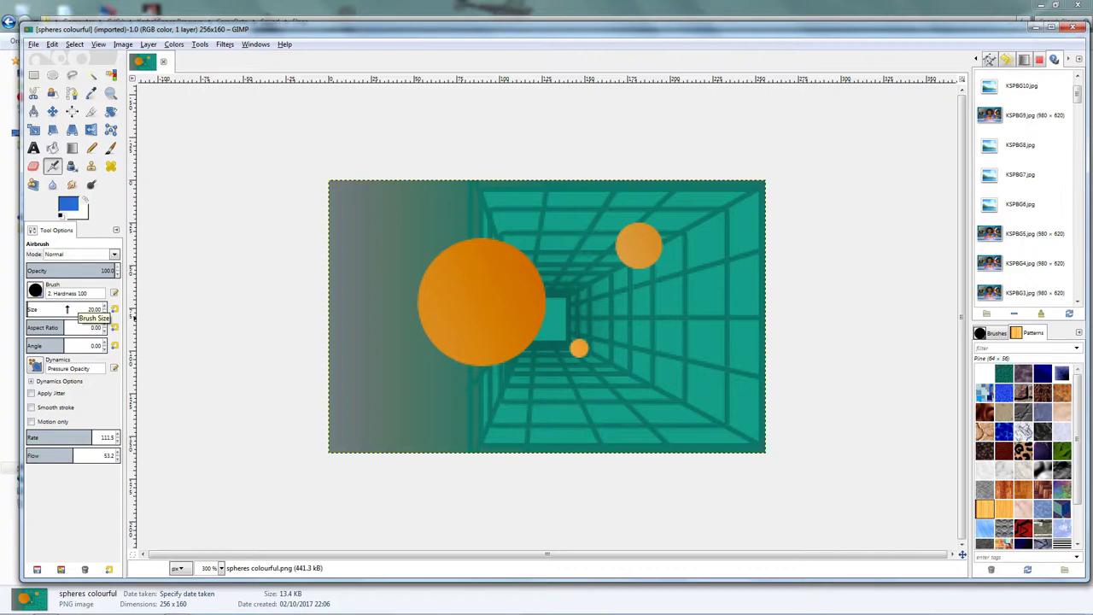
scroll(68, 309, "up", 1)
scroll(67, 309, "up", 1)
scroll(67, 309, "up", 1)
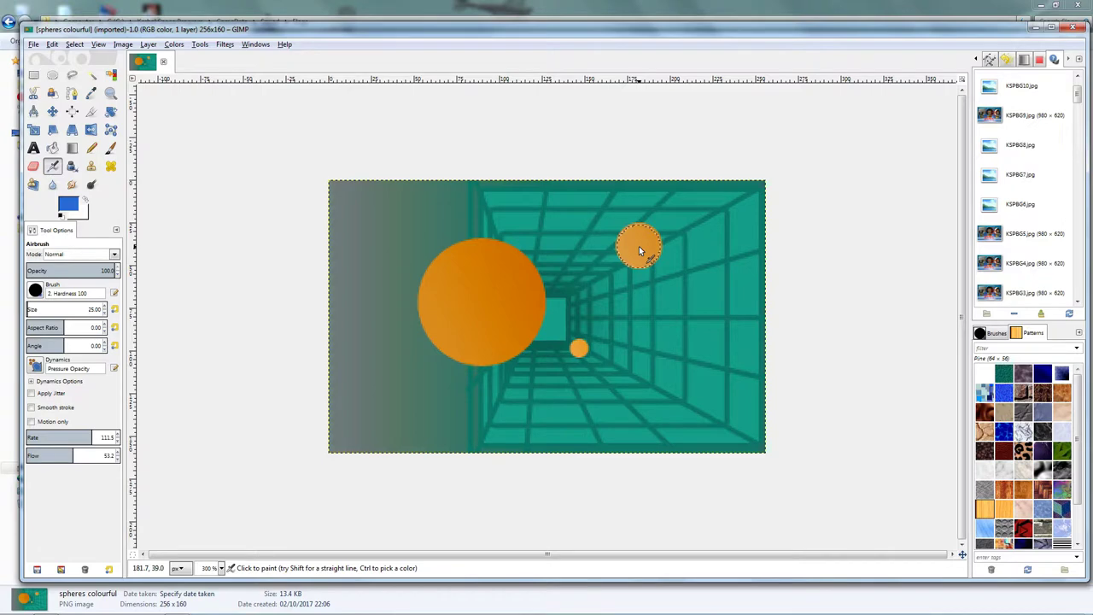
scroll(77, 309, "up", 2)
left_click(639, 251)
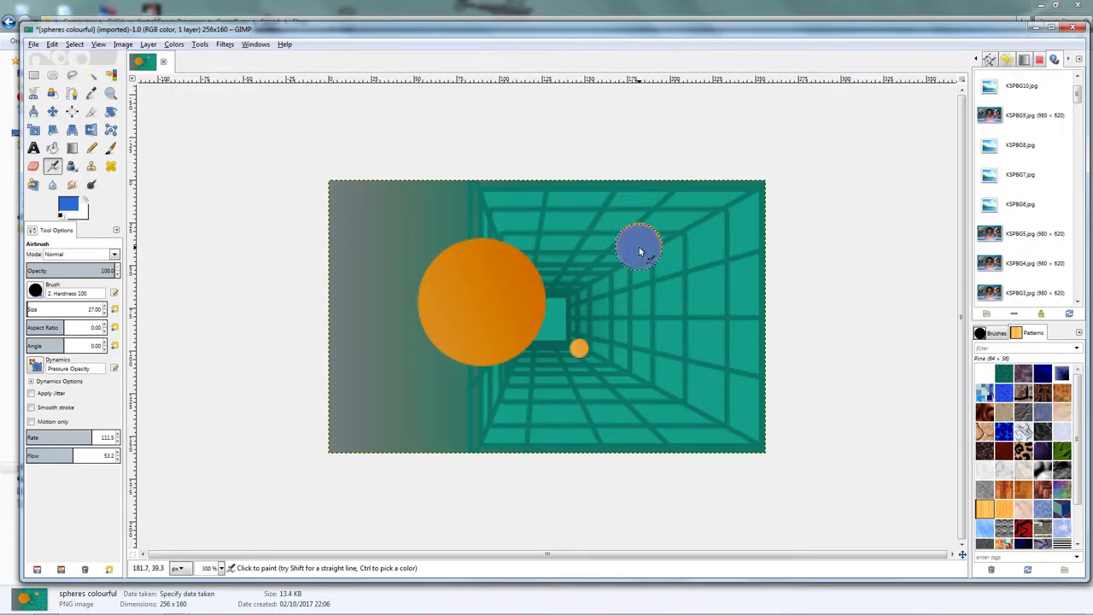
left_click_drag(639, 248, 639, 247)
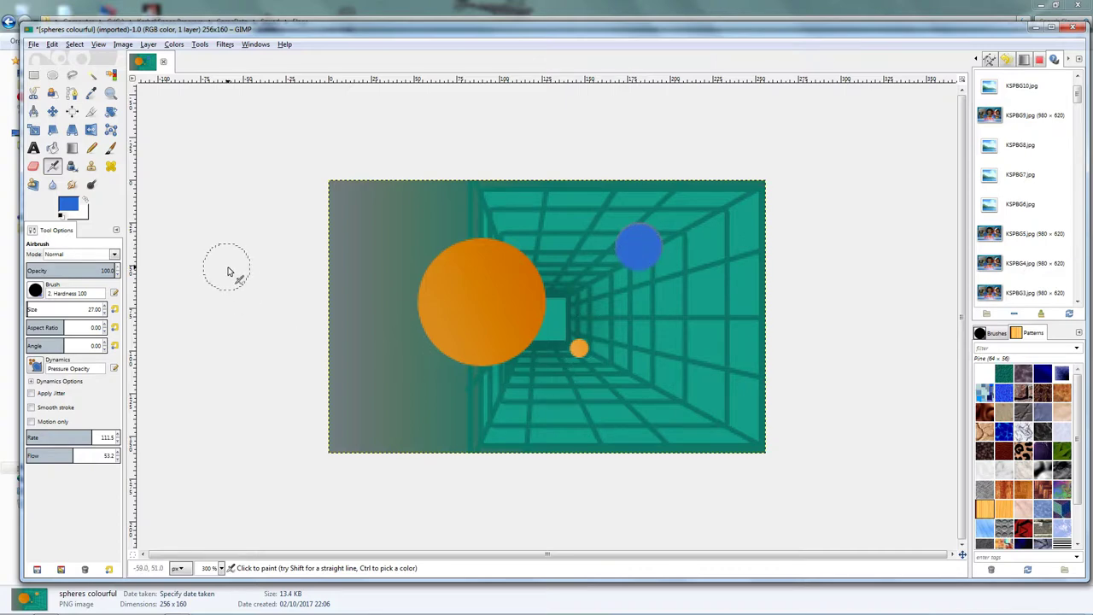
Set the foreground colour to green 2ad482
left_click(67, 208)
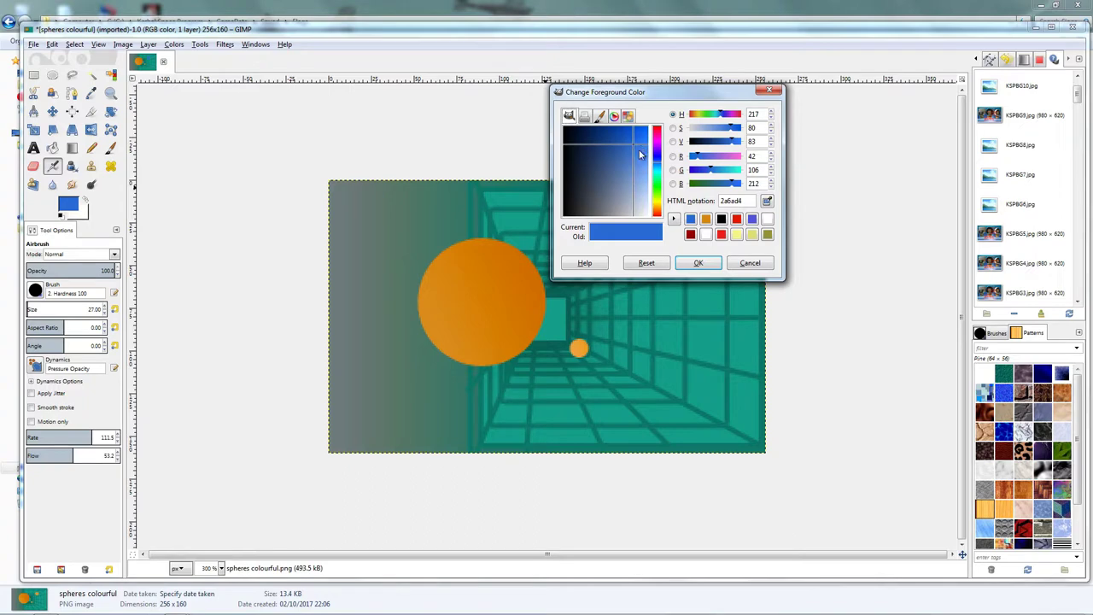
left_click(657, 168)
left_click_drag(657, 168, 658, 182)
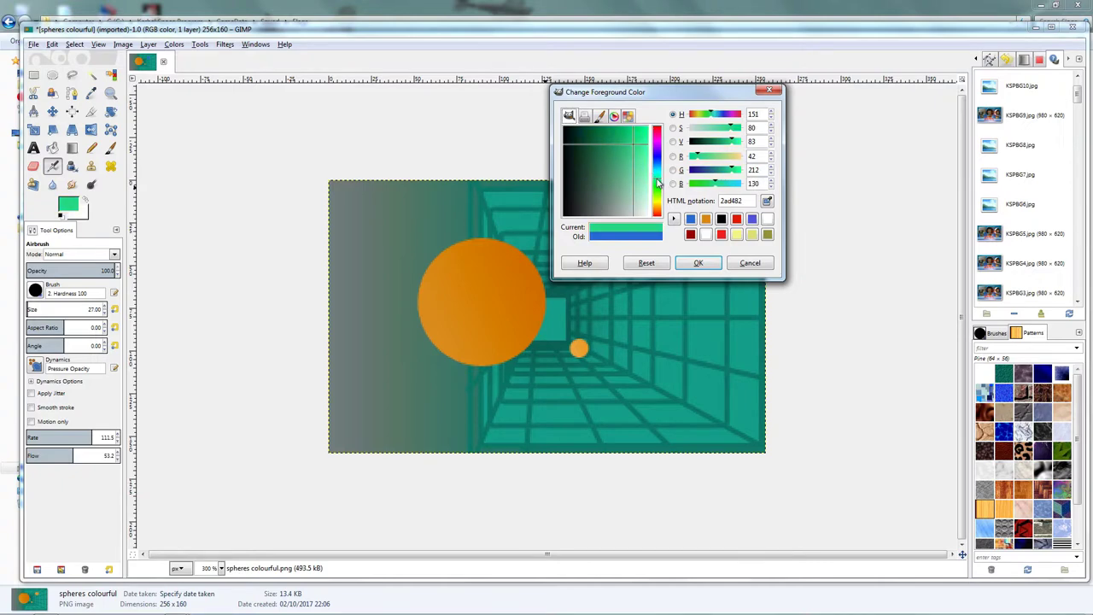
left_click(690, 264)
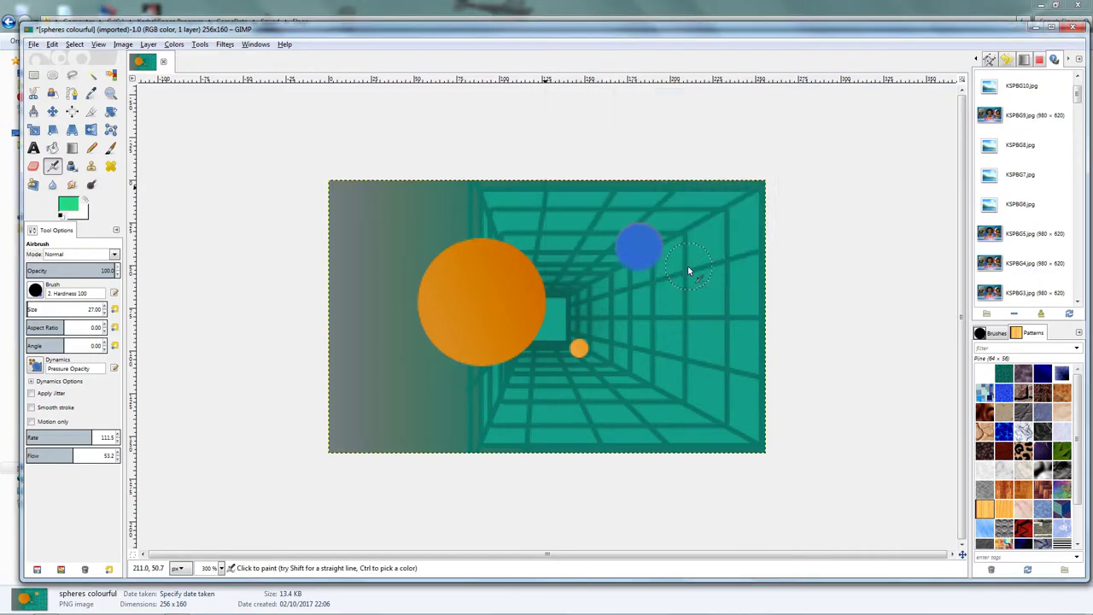
Lower the airbrush opacity to 29.5 and tint the blue sphere with the green colour
left_click(70, 270)
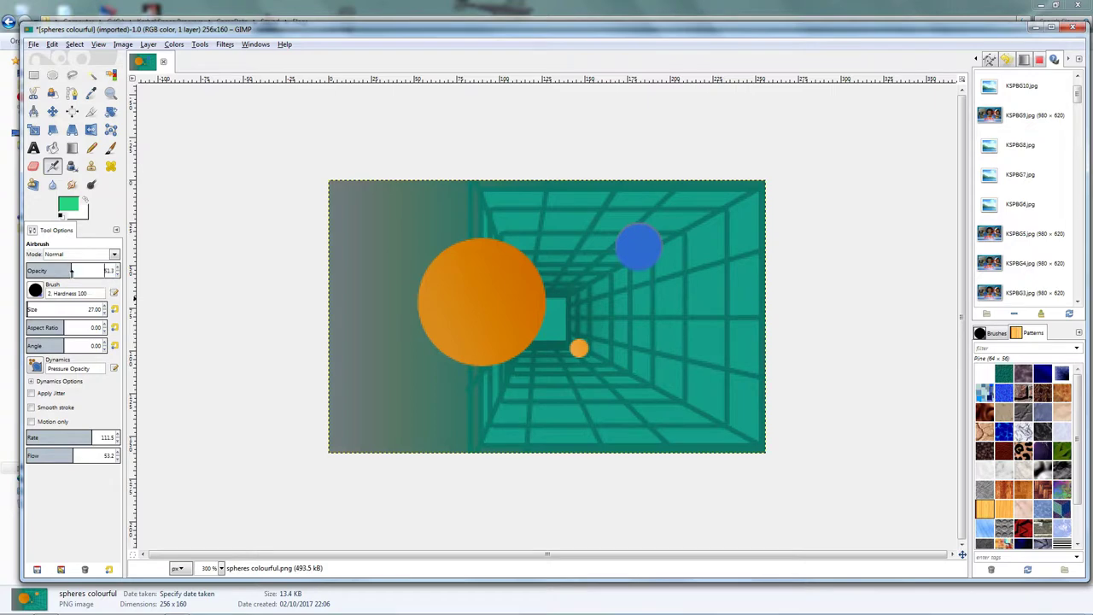
left_click_drag(70, 270, 51, 269)
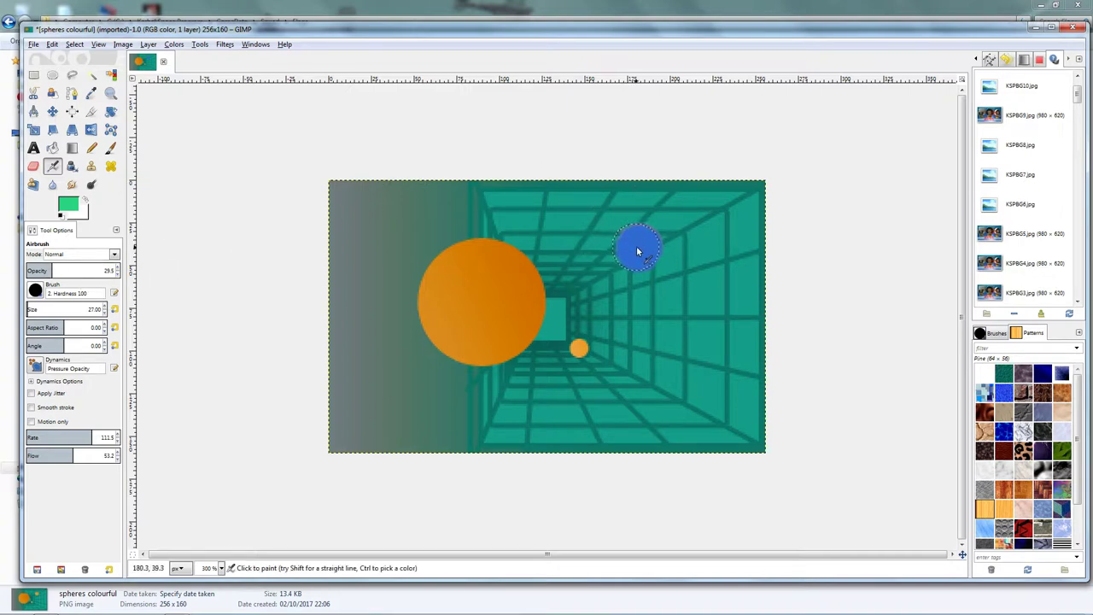
left_click(640, 250)
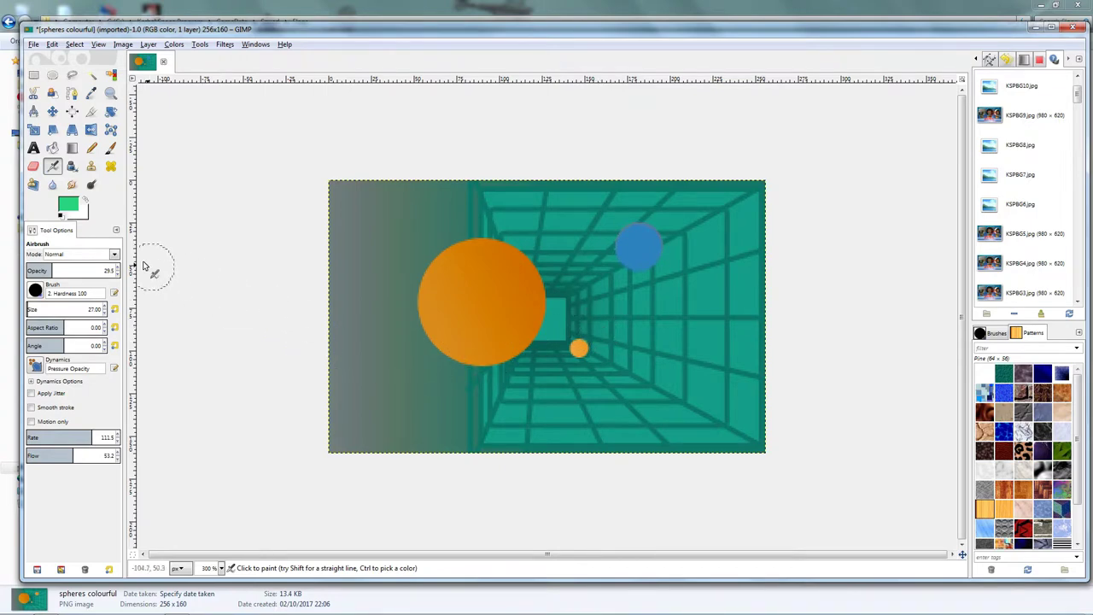
Set the foreground colour to light green 72d42a
left_click(73, 207)
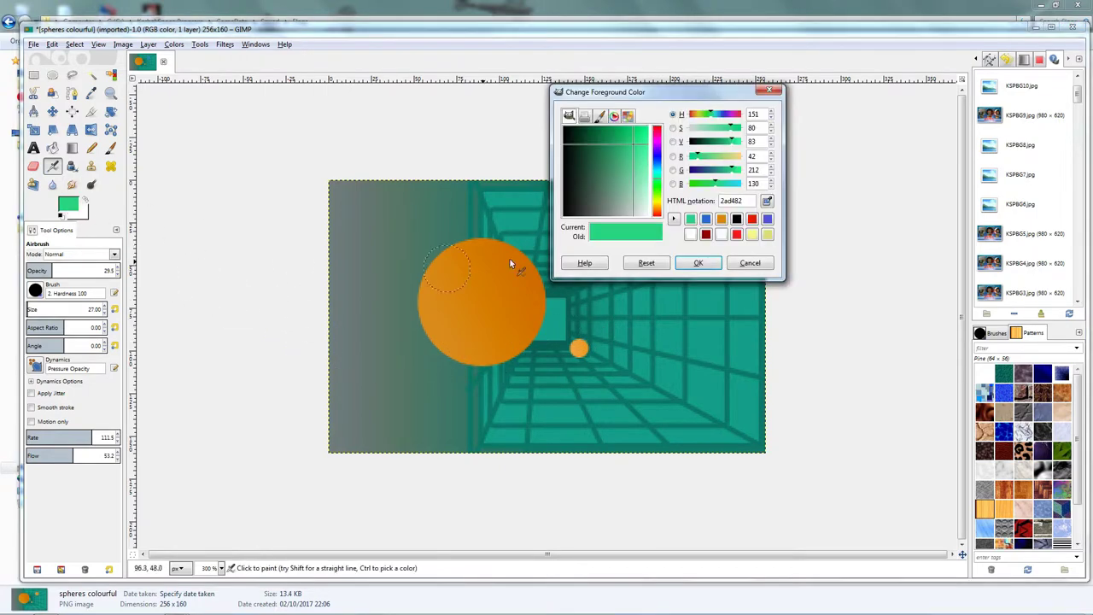
left_click(658, 194)
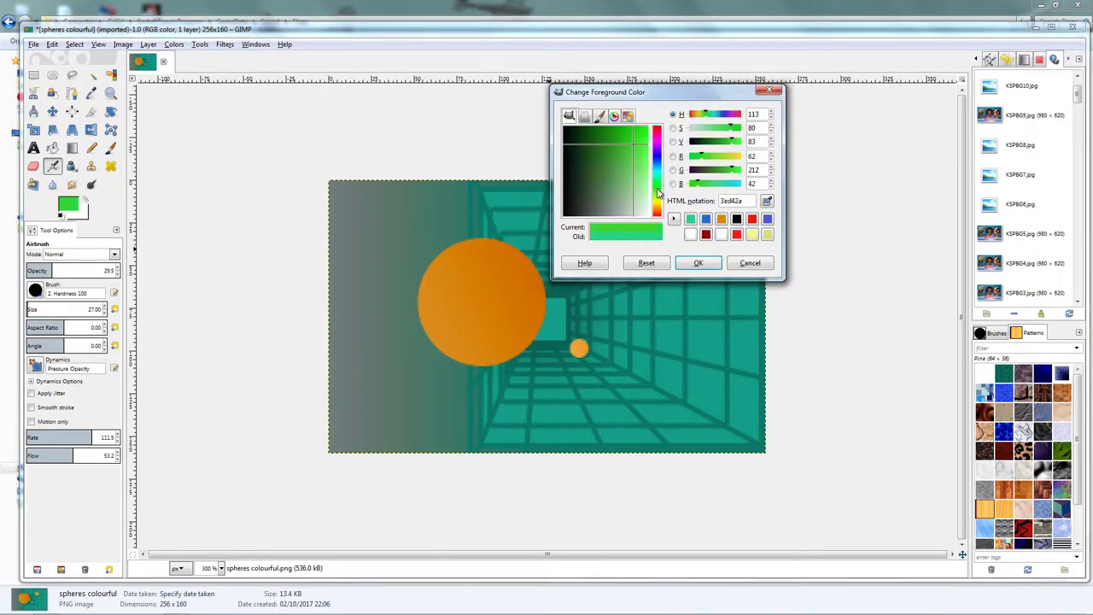
left_click_drag(659, 194, 659, 197)
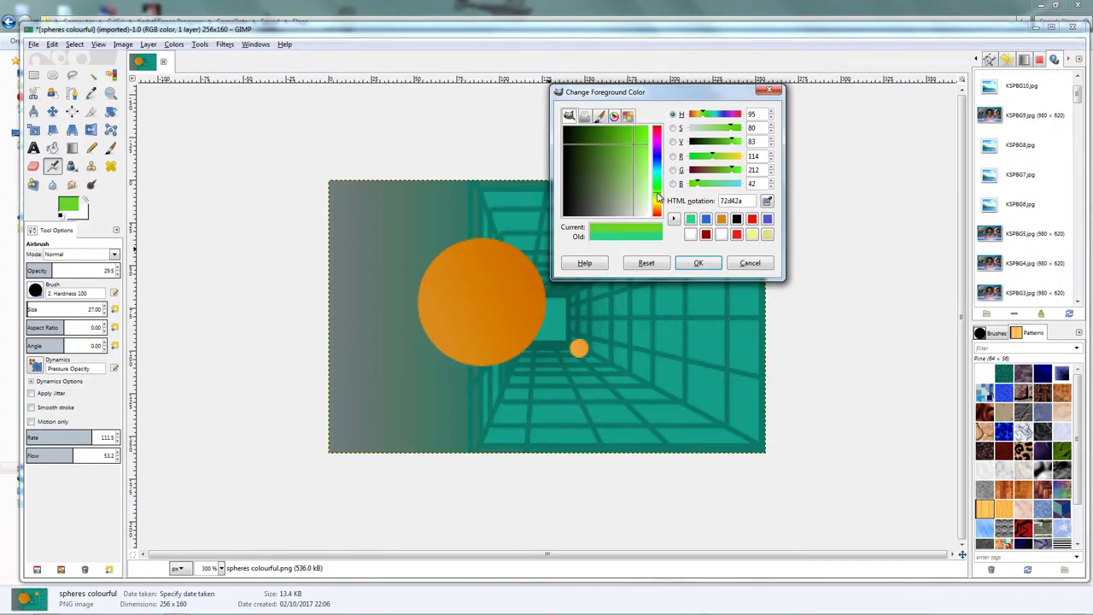
left_click(698, 263)
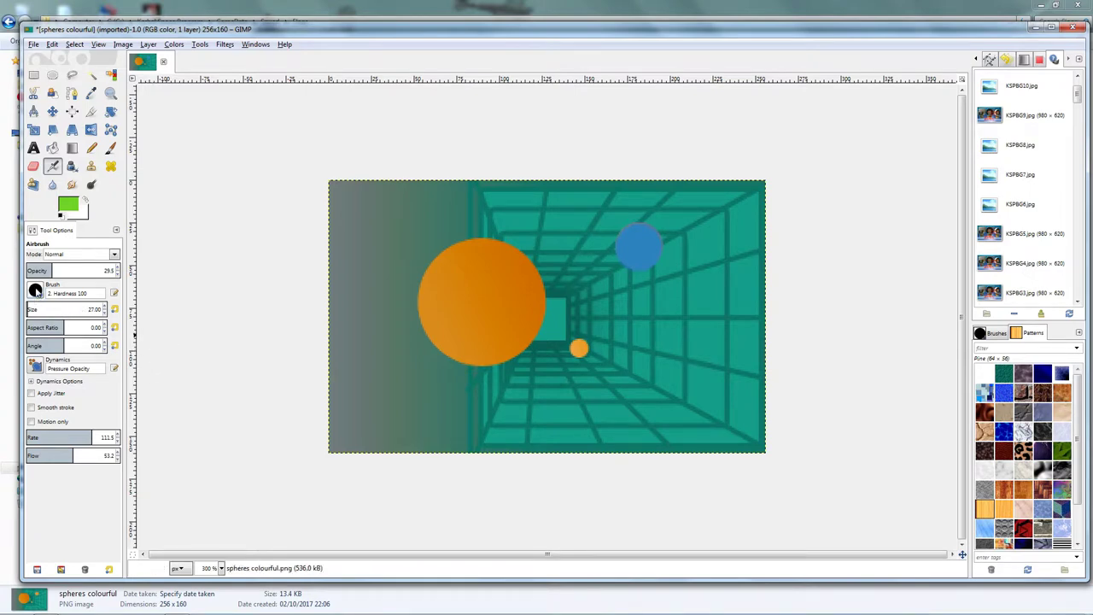
Set the airbrush opacity to 11.5, the flow to 28.8, the rate to 44.2 and the brush size to 7
left_click_drag(52, 271, 35, 271)
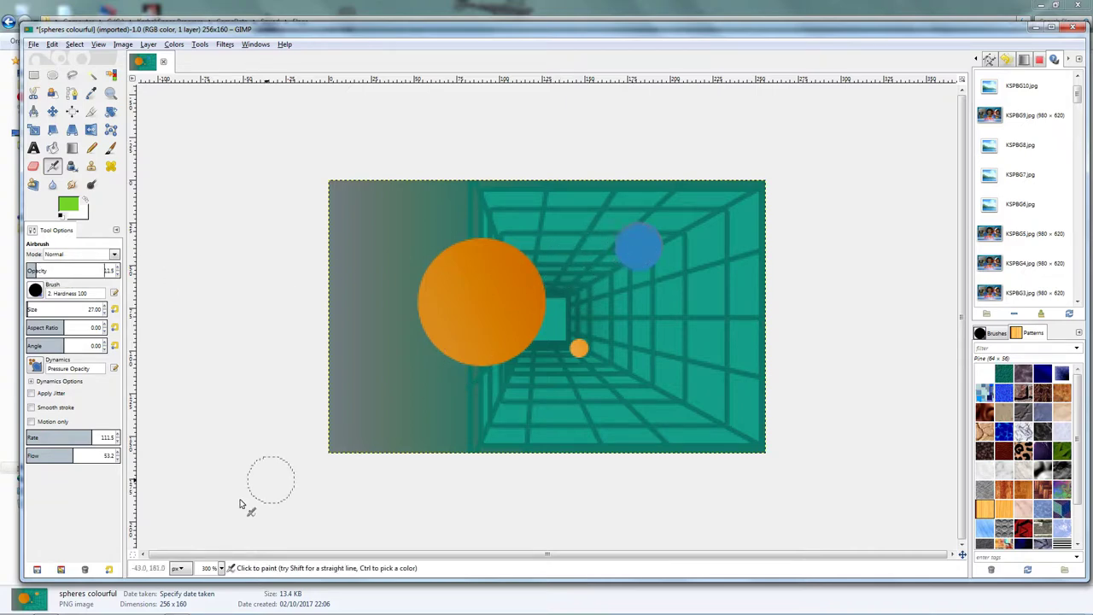
mouse_move(75, 455)
left_mouse_down()
mouse_move(51, 455)
mouse_move(90, 437)
mouse_move(51, 437)
left_mouse_up()
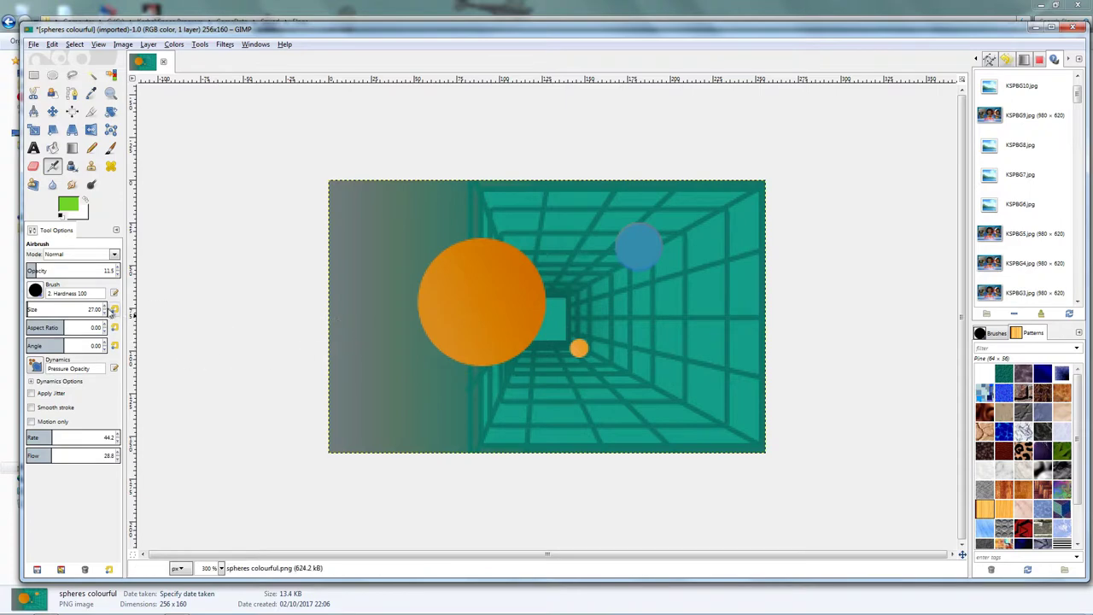
left_click_drag(86, 310, 81, 310)
scroll(81, 310, "down", 10)
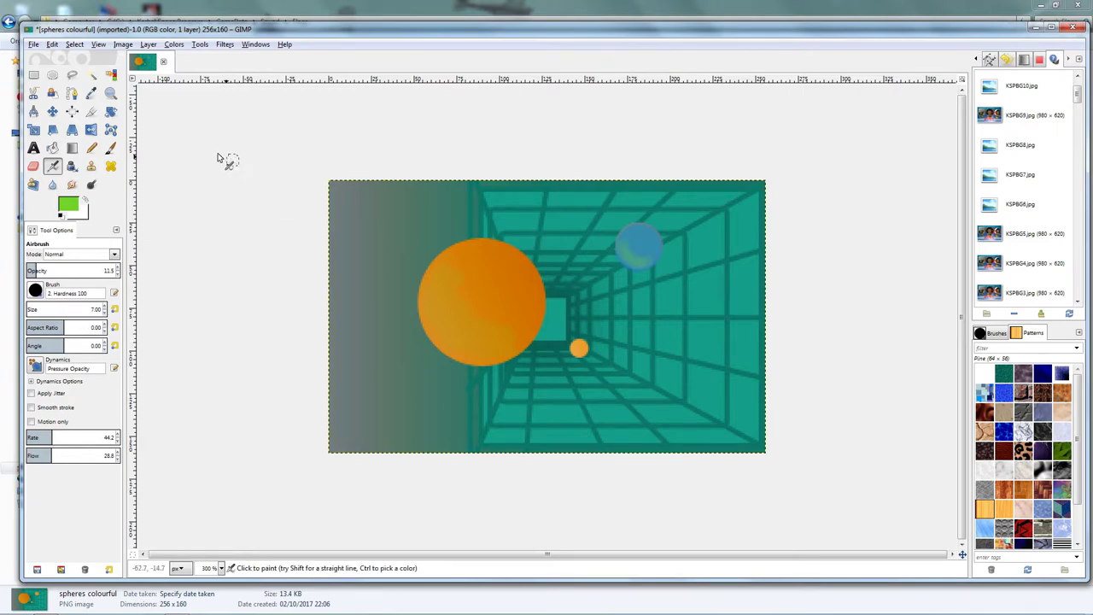
Use Select by Color to sample several shades of the grey-green gradient, ending with the green band above the large orange sphere
left_click(74, 44)
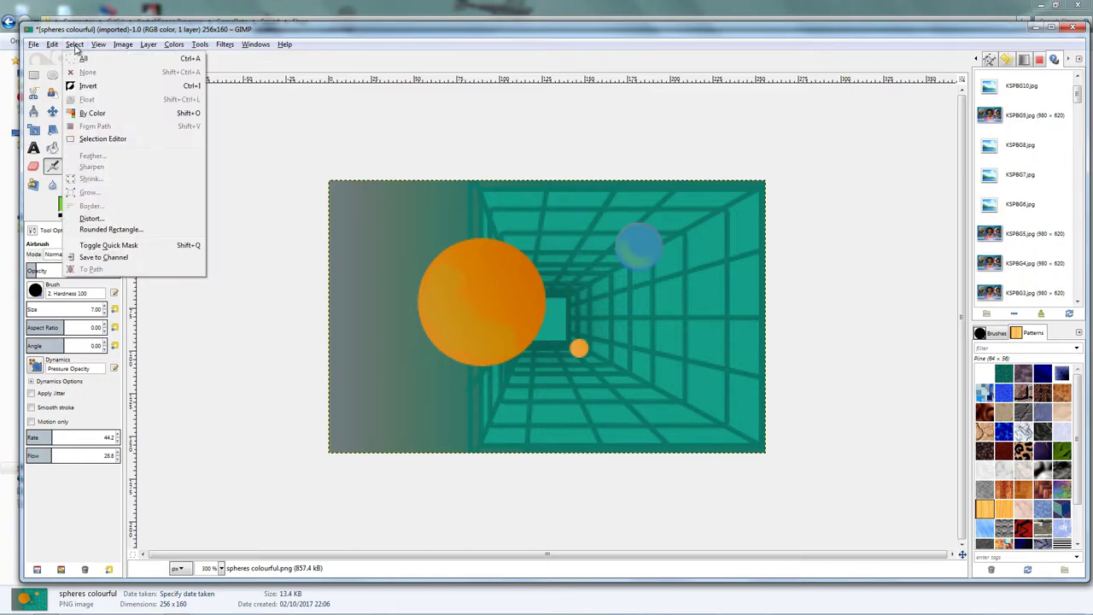
left_click(87, 113)
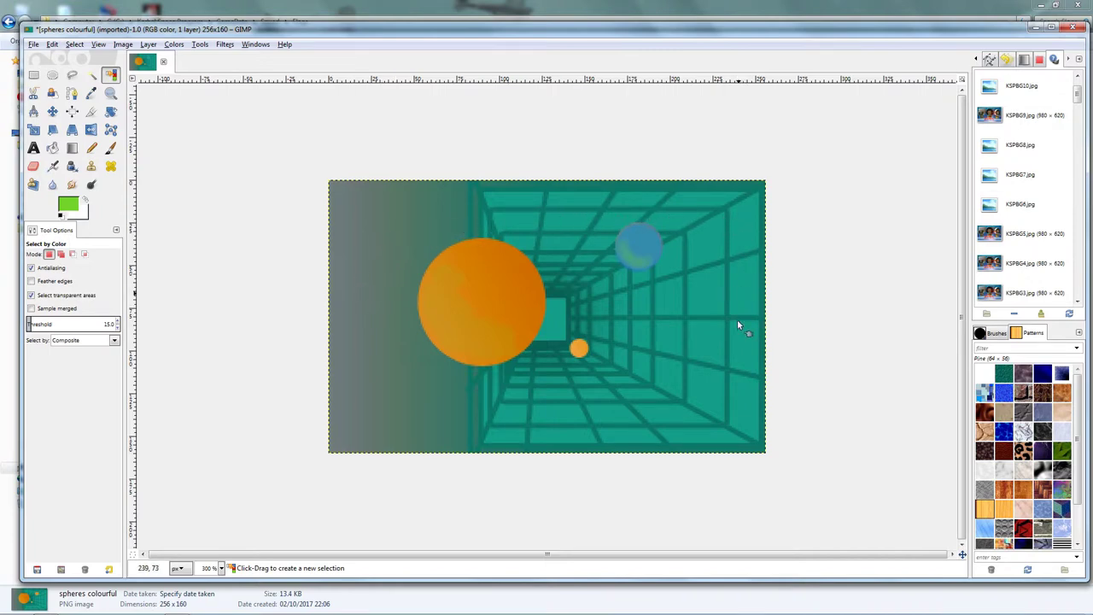
left_click(393, 342)
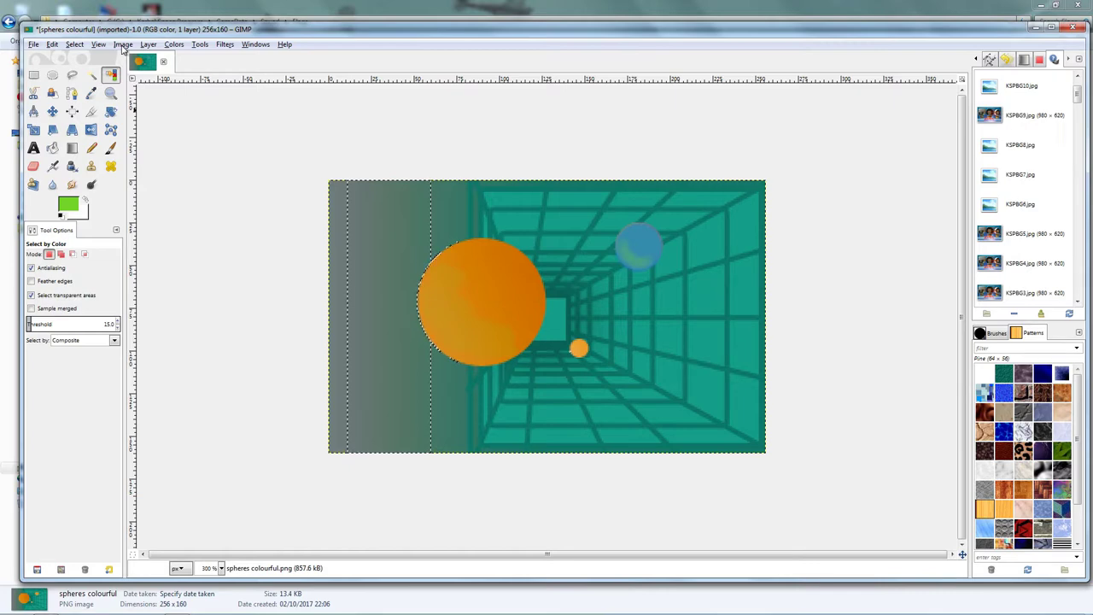
left_click(76, 45)
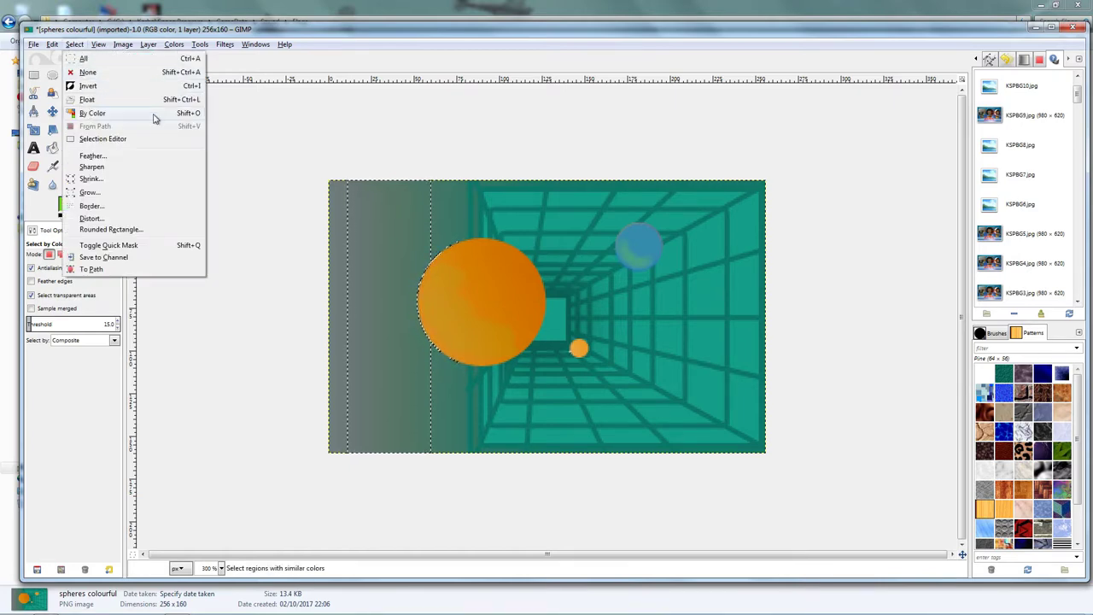
left_click(372, 267)
left_click(373, 268)
left_click(427, 221)
left_click(365, 229)
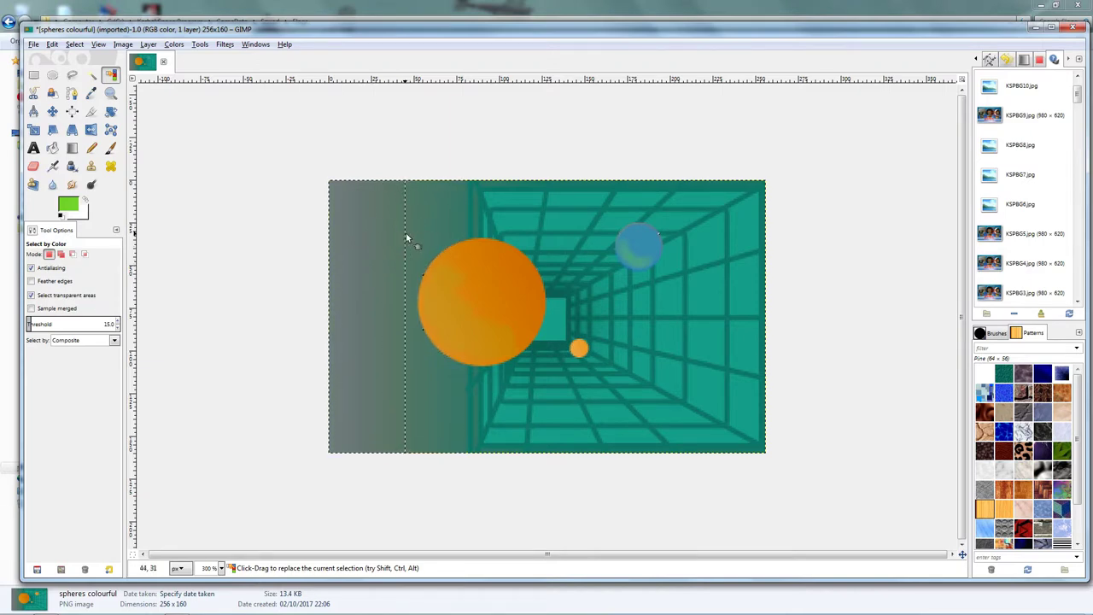
left_click(425, 225)
left_click(363, 234)
left_click(438, 223)
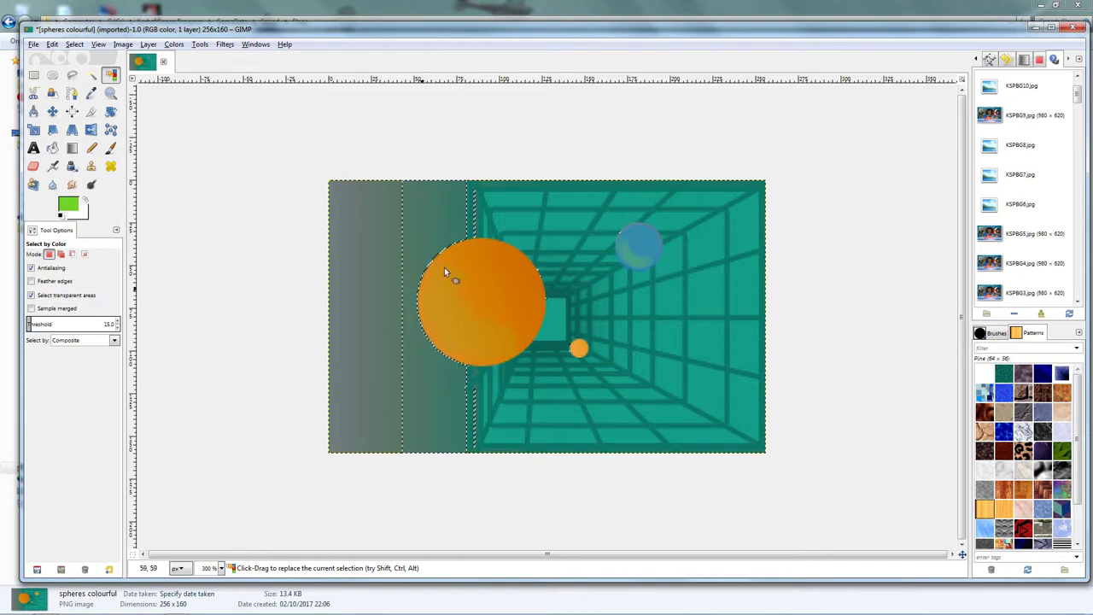
Reselect the grey-green gradient band beside the large orange sphere and make the sampled colour 4b7766 transparent with Color to Alpha
left_click(147, 45)
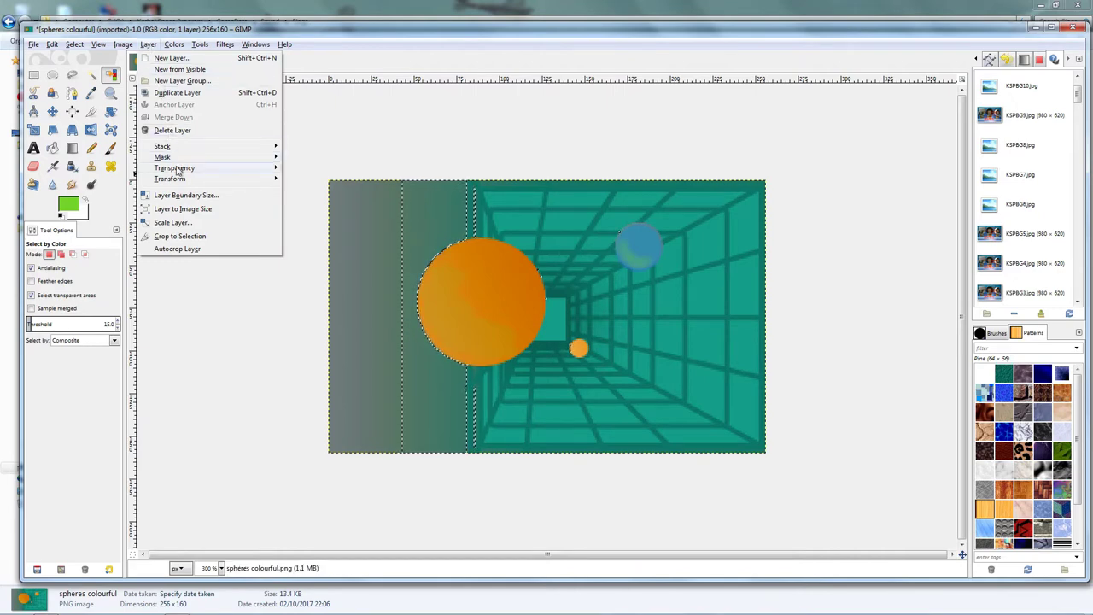
mouse_move(178, 171)
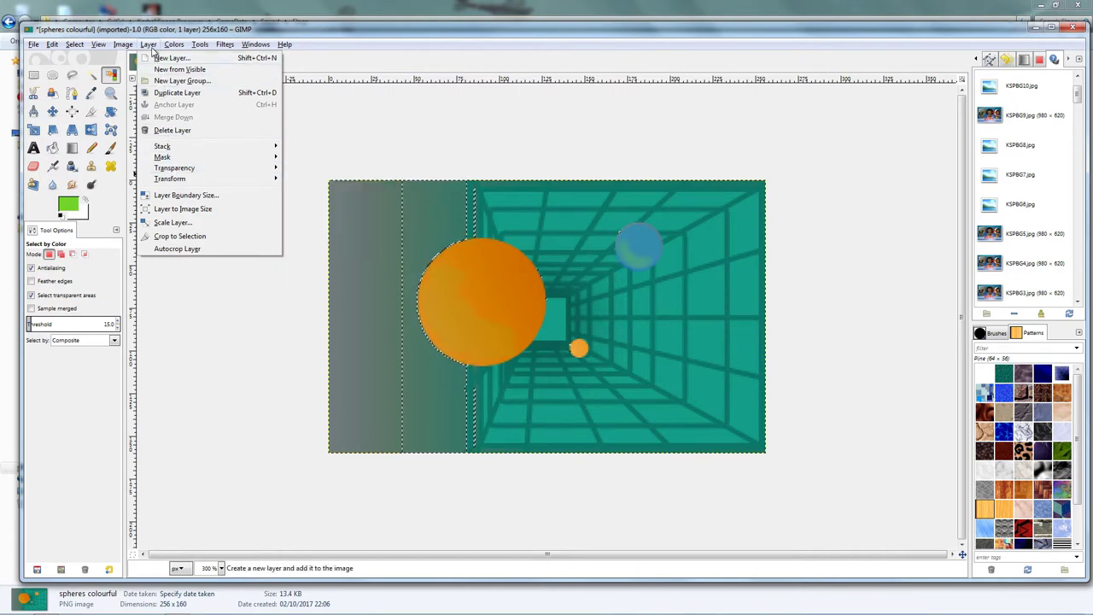
mouse_move(214, 168)
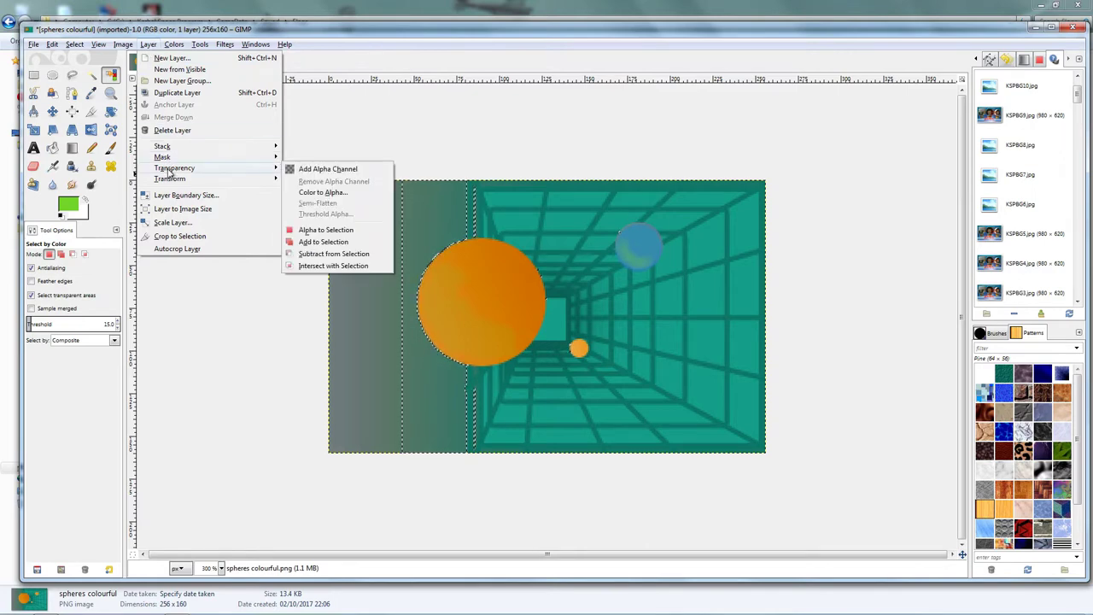
left_click(314, 194)
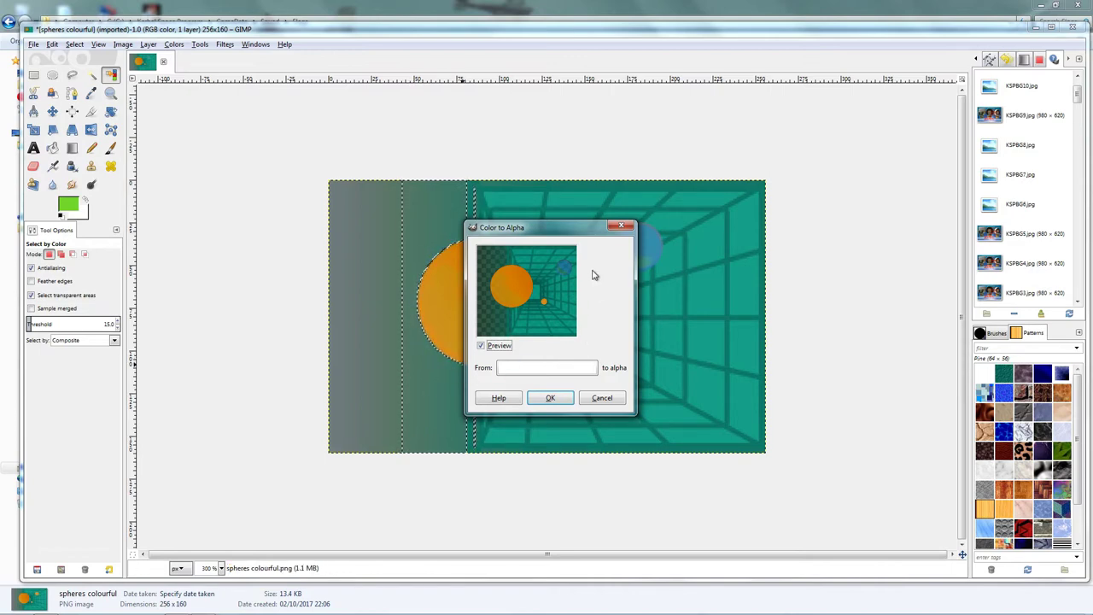
left_click_drag(560, 231, 557, 203)
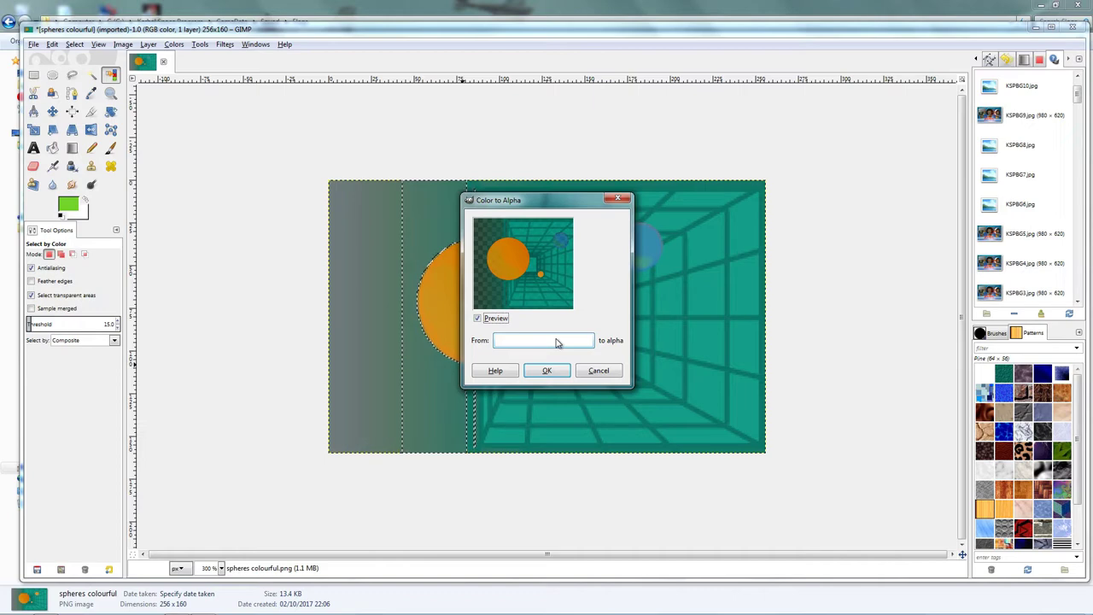
left_click(541, 342)
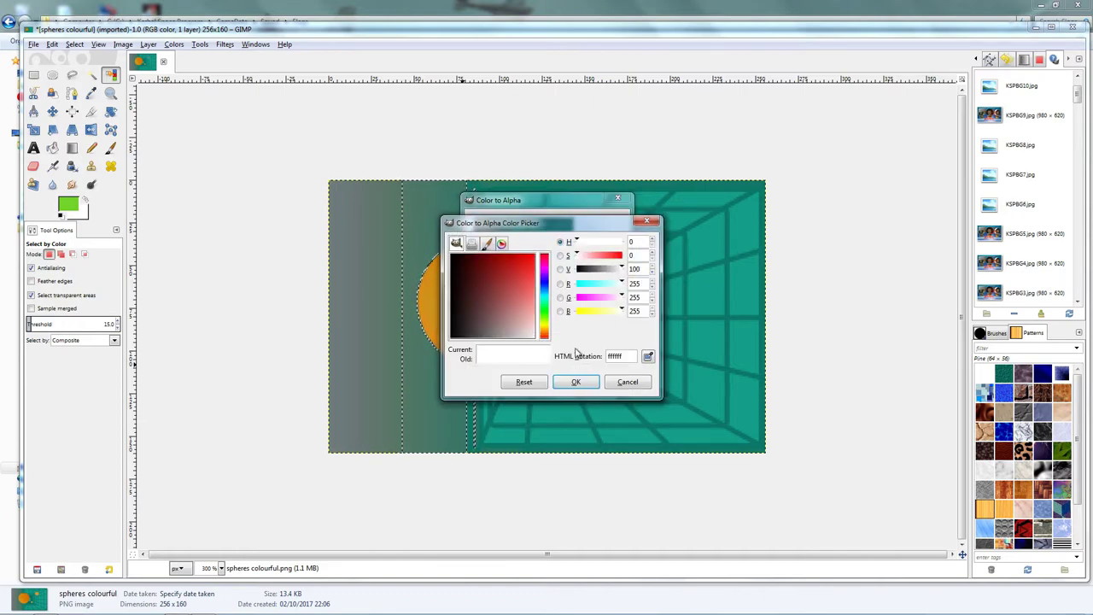
left_click(649, 358)
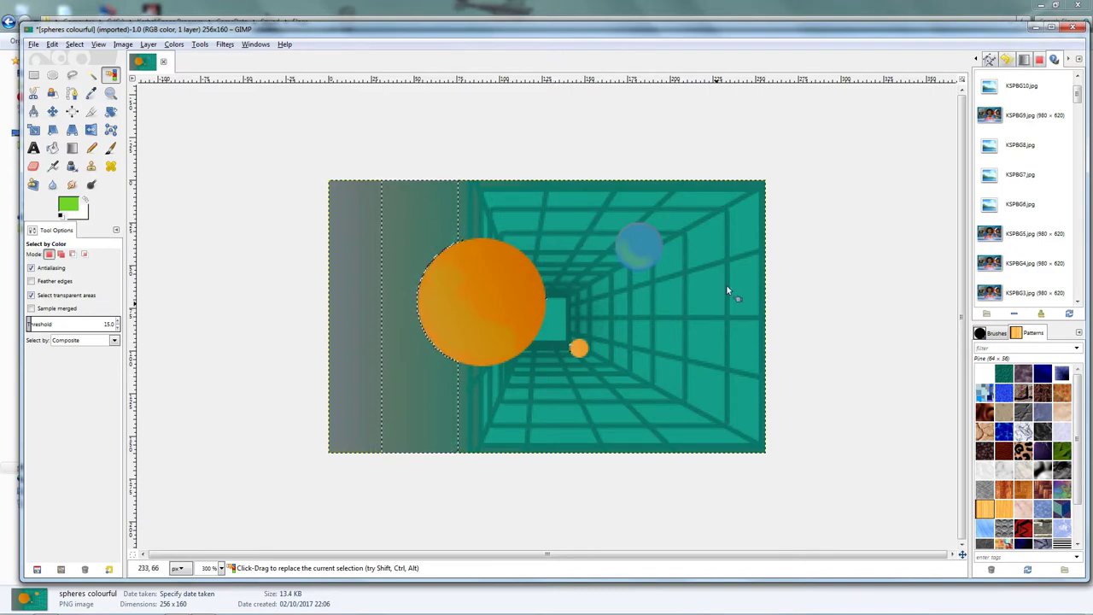
left_click(411, 243)
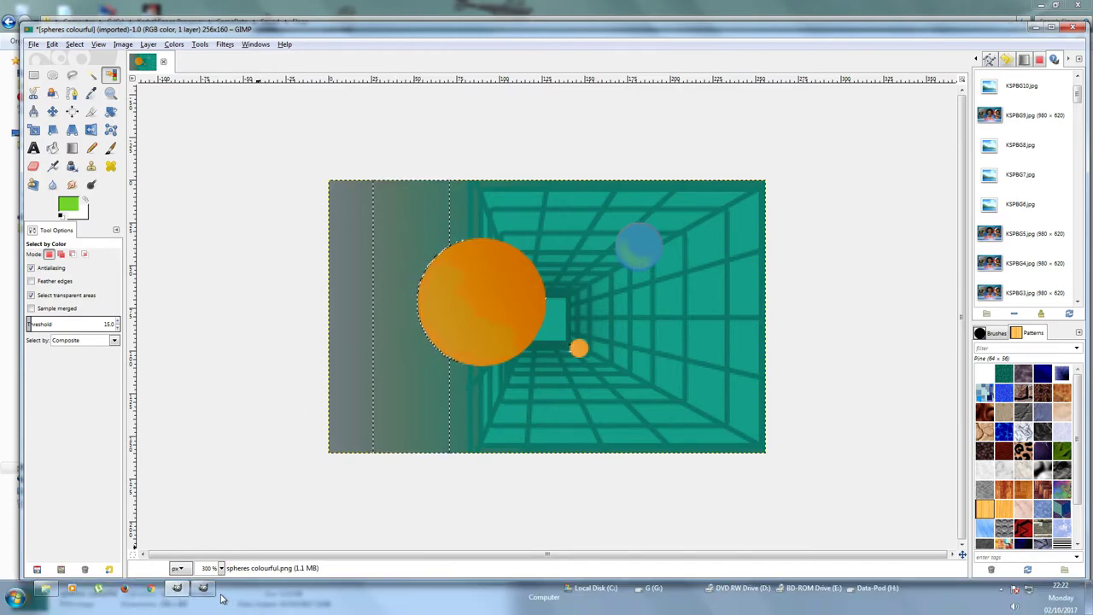
left_click(207, 592)
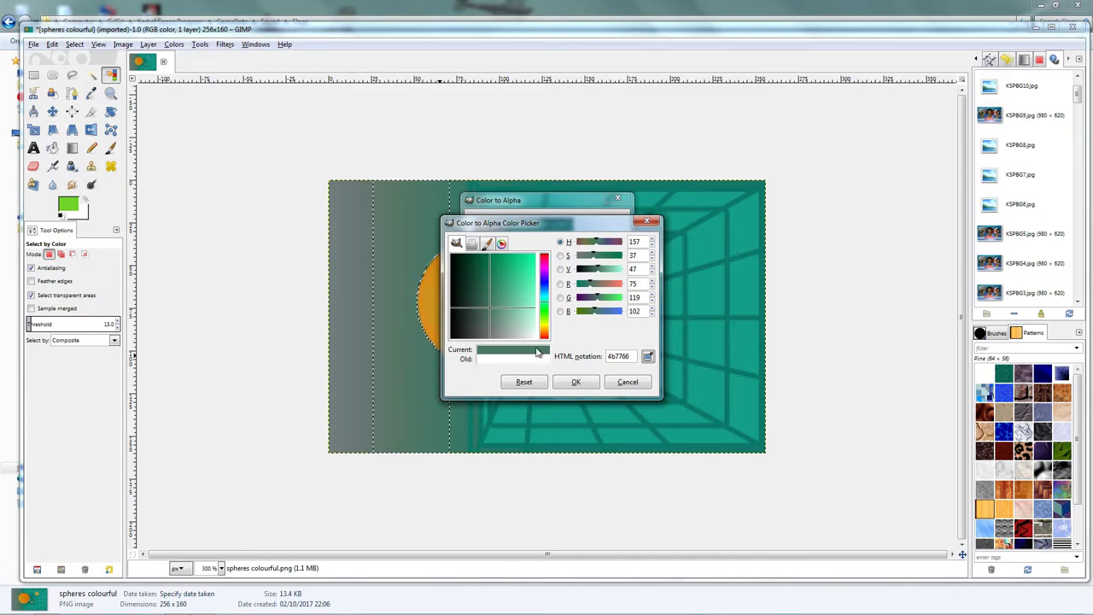
left_click(571, 382)
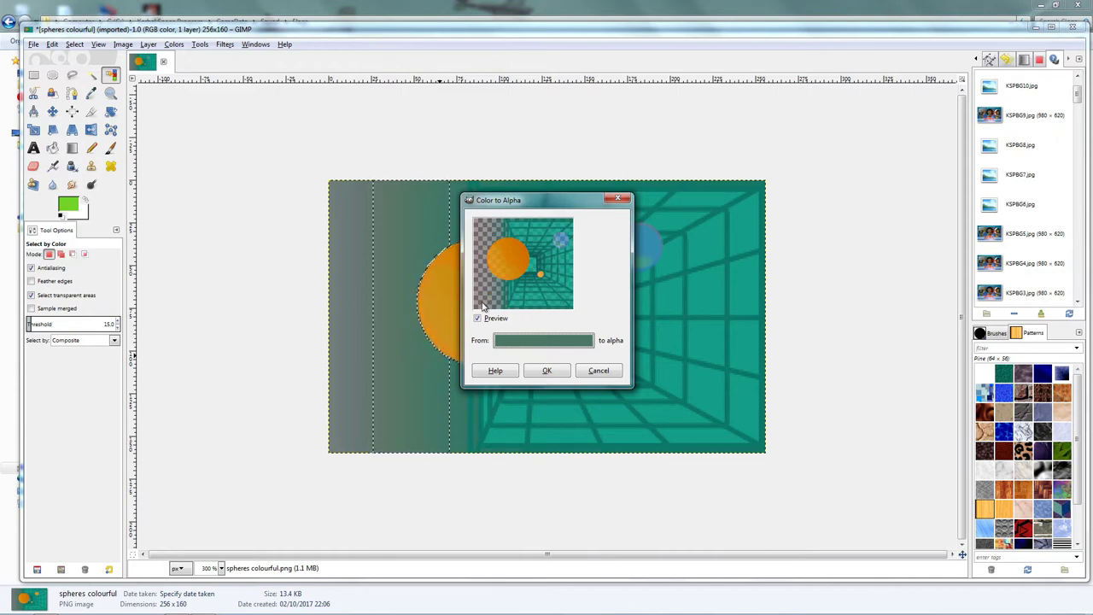
left_click(549, 371)
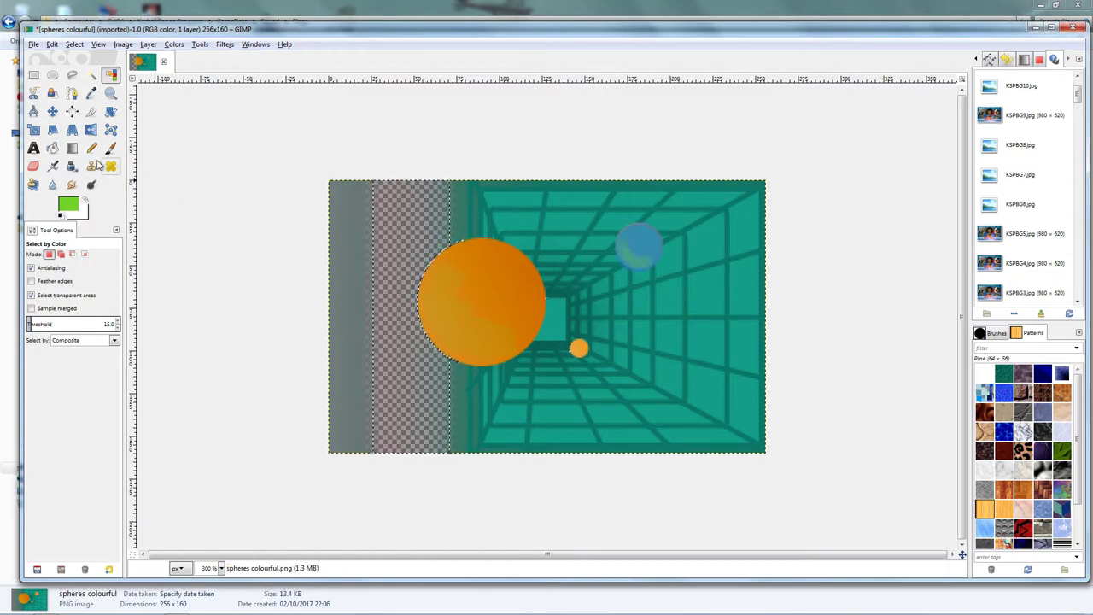
Overwrite spheres colourful.png with the edited flag and quit GIMP, discarding the unsaved project changes
left_click(34, 46)
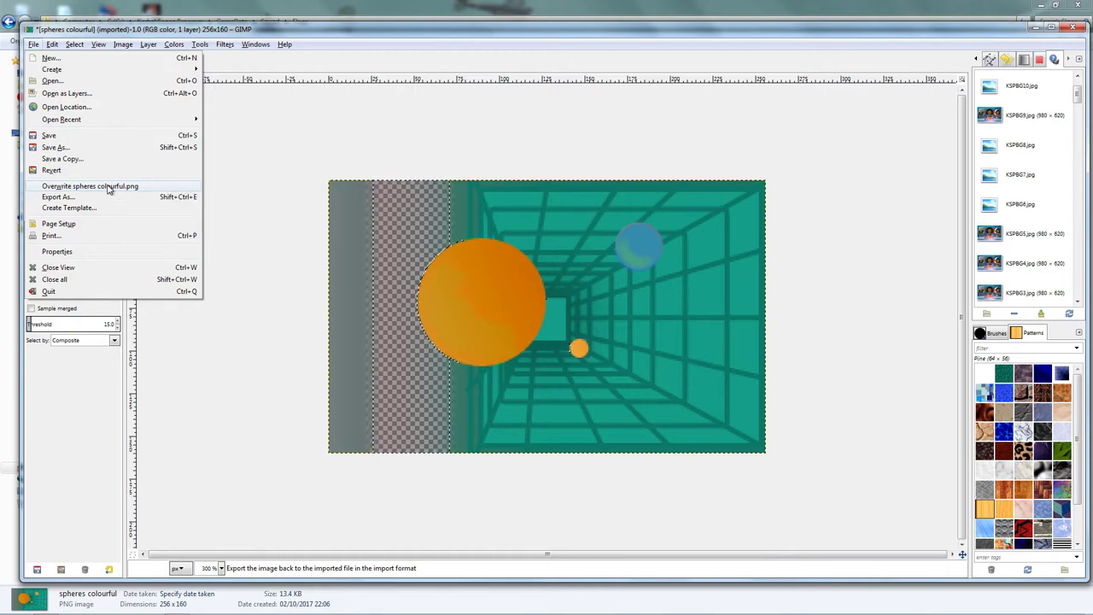
left_click(107, 187)
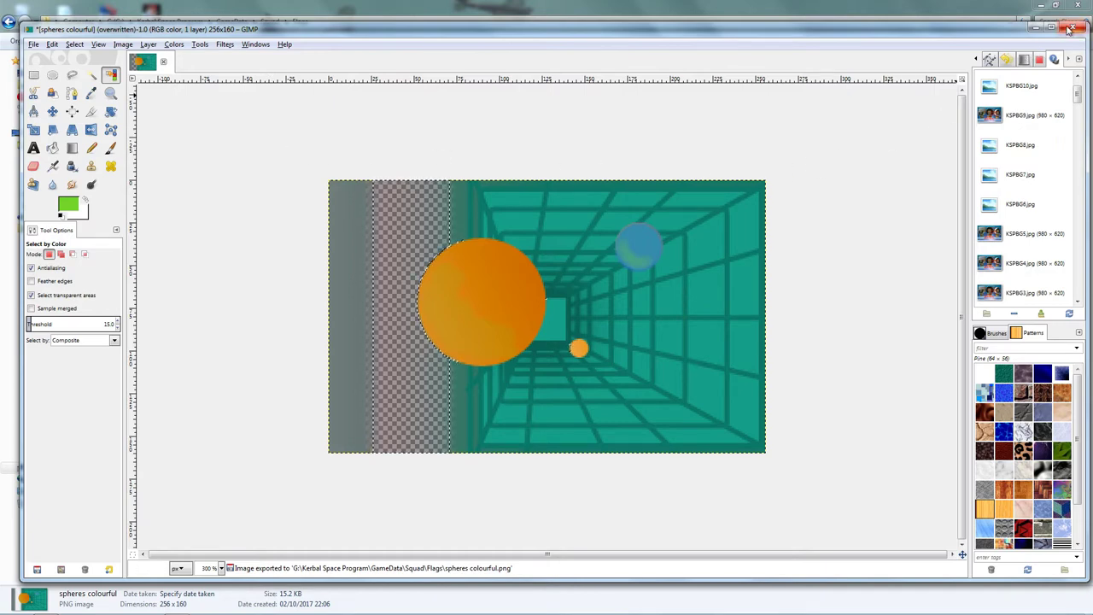
left_click(1069, 31)
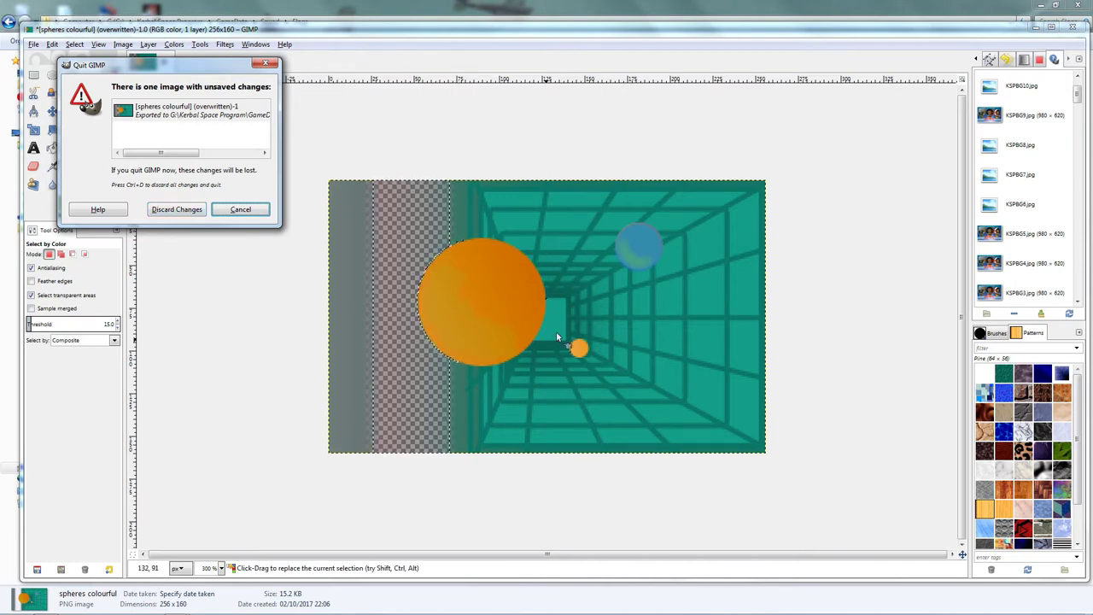
left_click(179, 211)
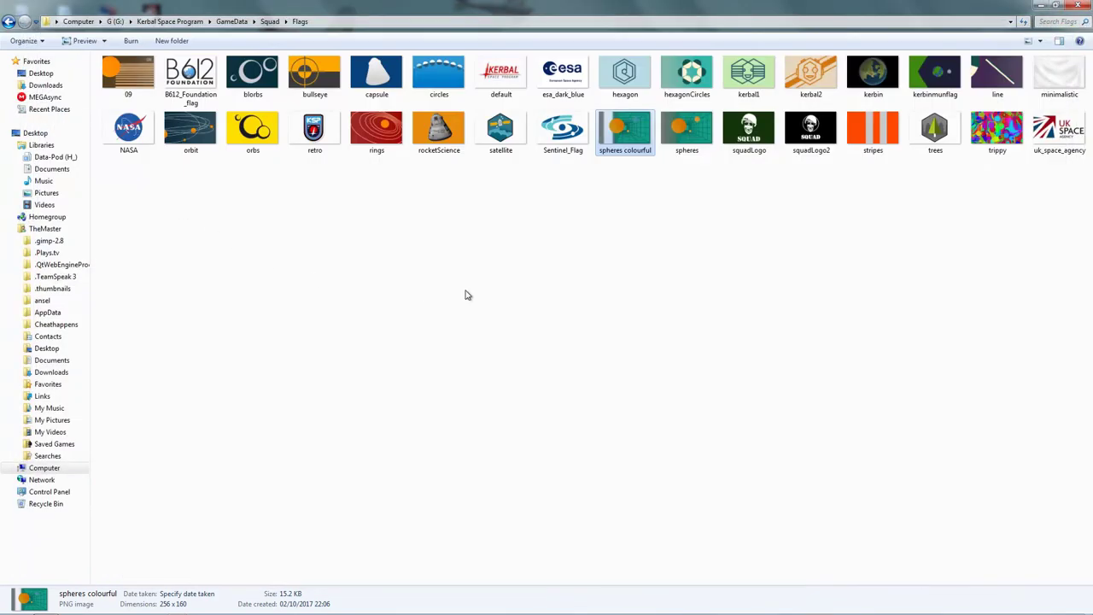
View the spheres colourful flag enlarged in Windows Photo Viewer, then return to the Flags folder
left_click(589, 212)
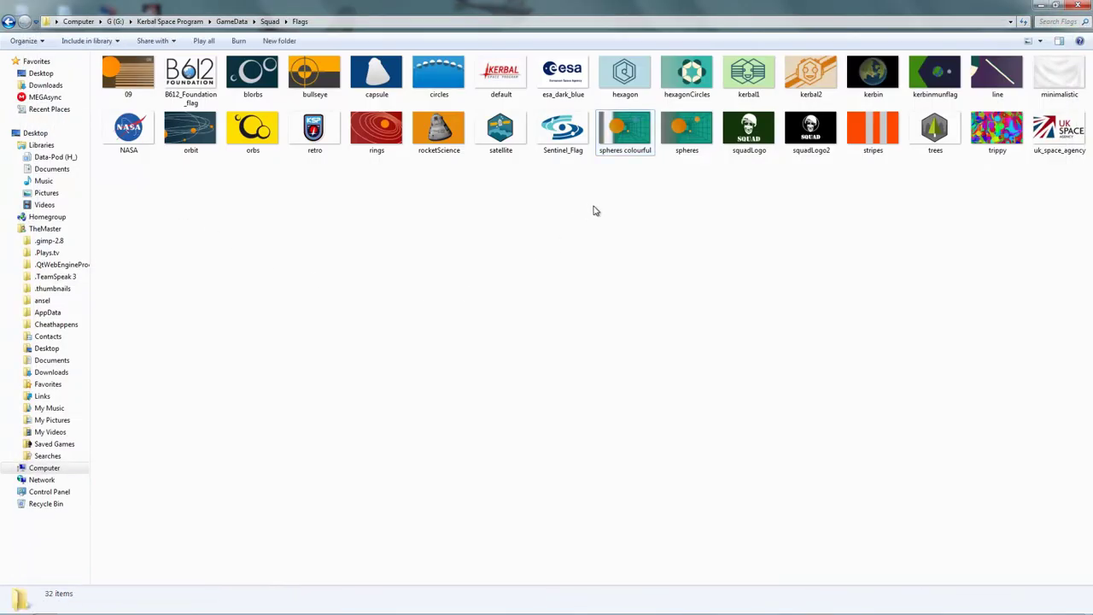
double_click(627, 131)
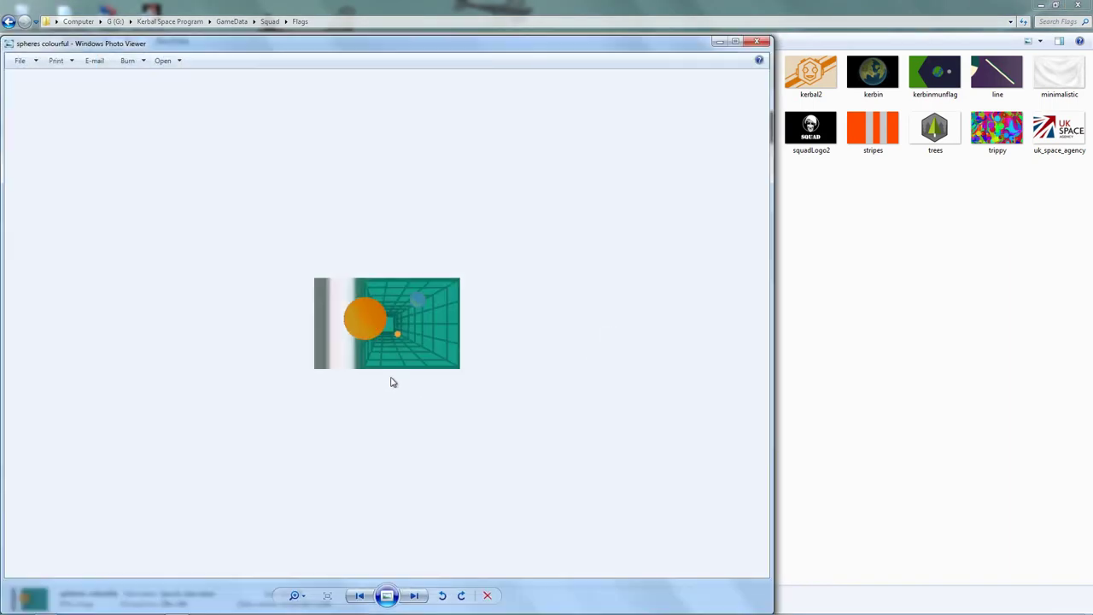
scroll(363, 377, "up", 3)
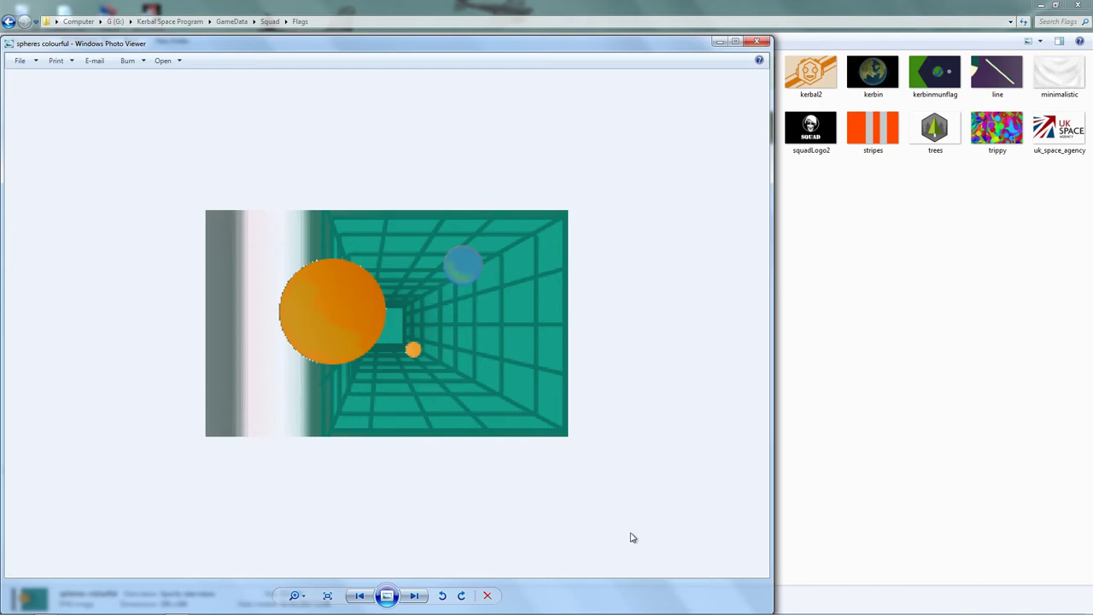
left_click(756, 41)
left_click(633, 225)
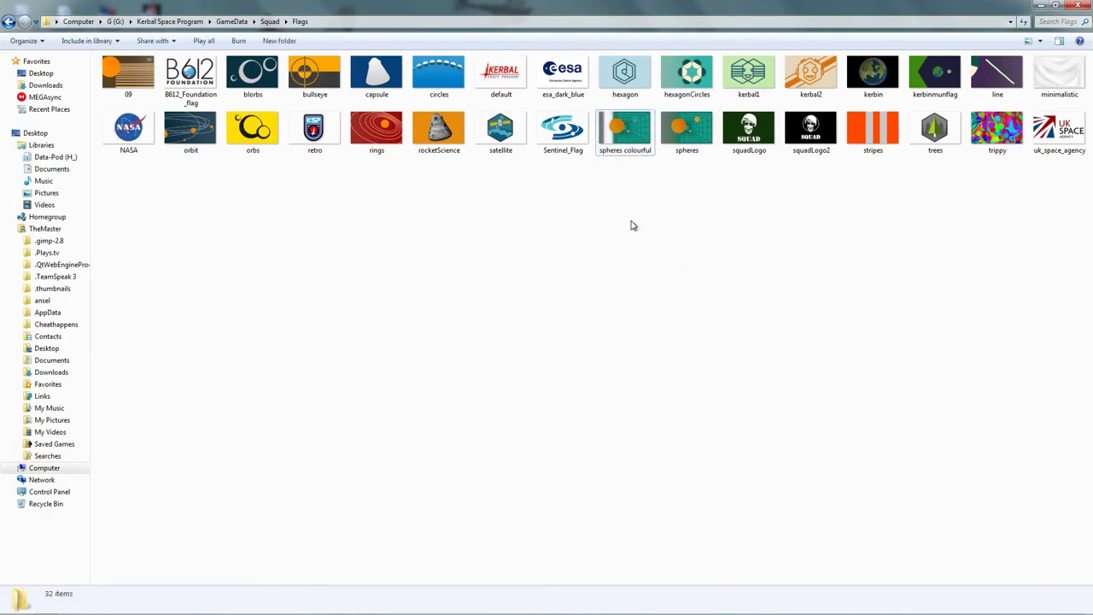
left_click(628, 138)
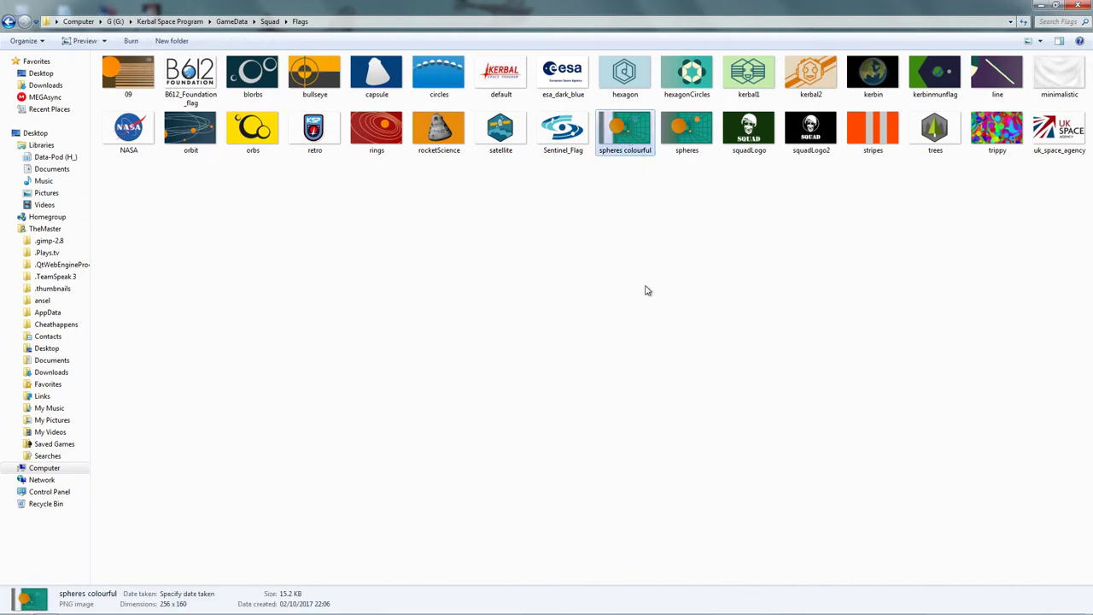
left_click(637, 230)
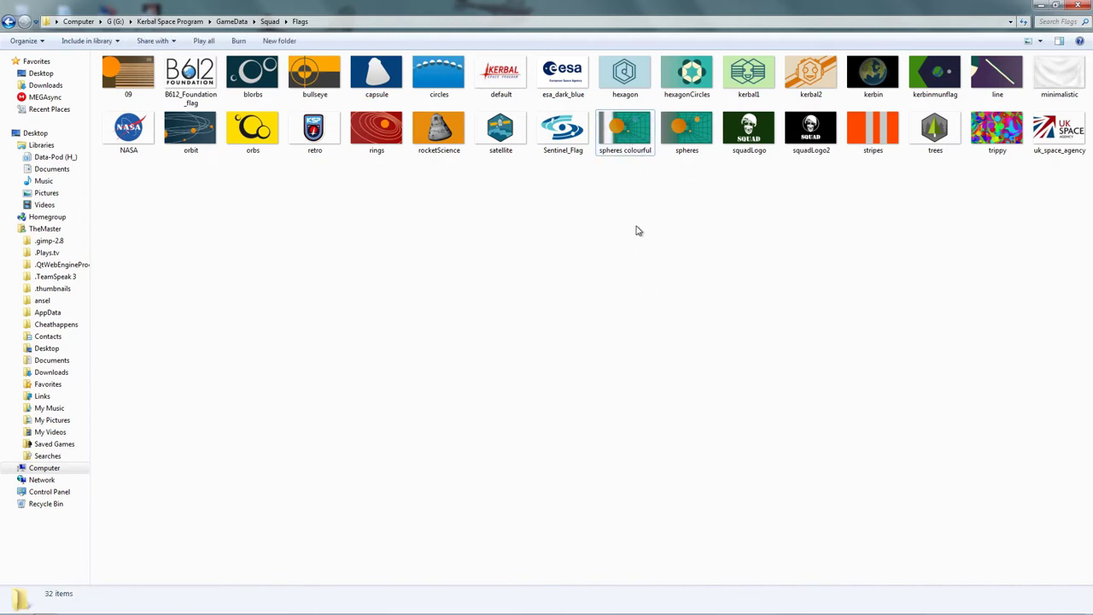
left_click(628, 133)
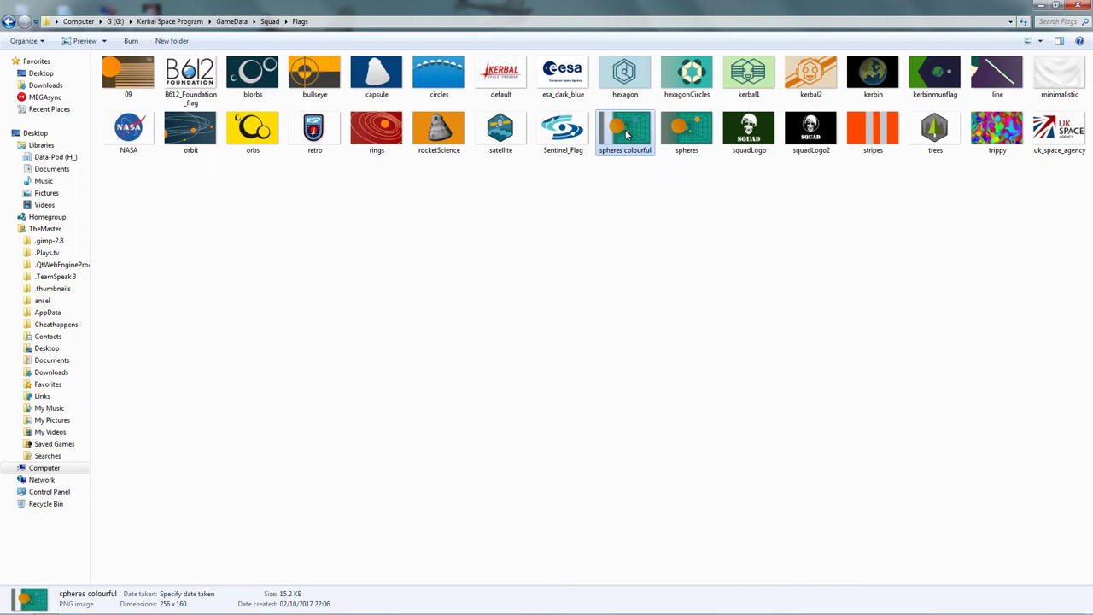
left_click(640, 235)
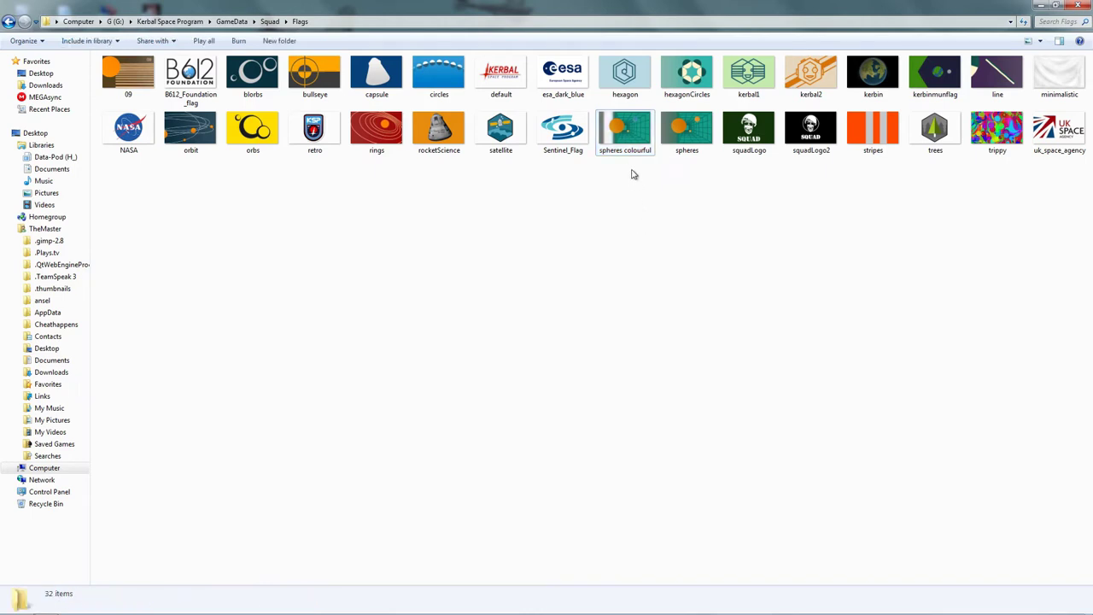
left_click(564, 131)
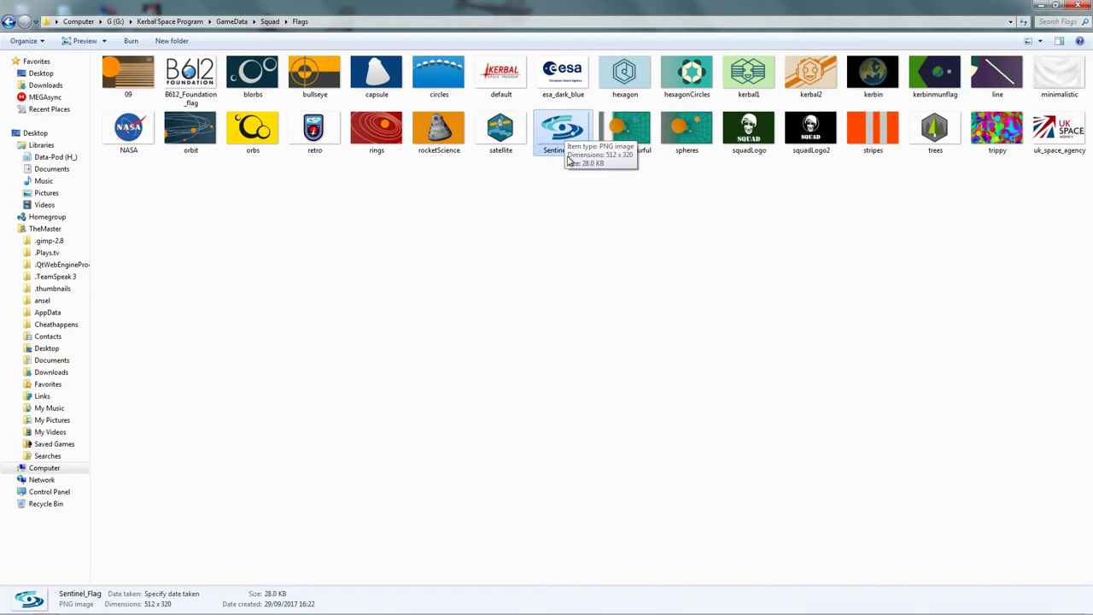
left_click(610, 208)
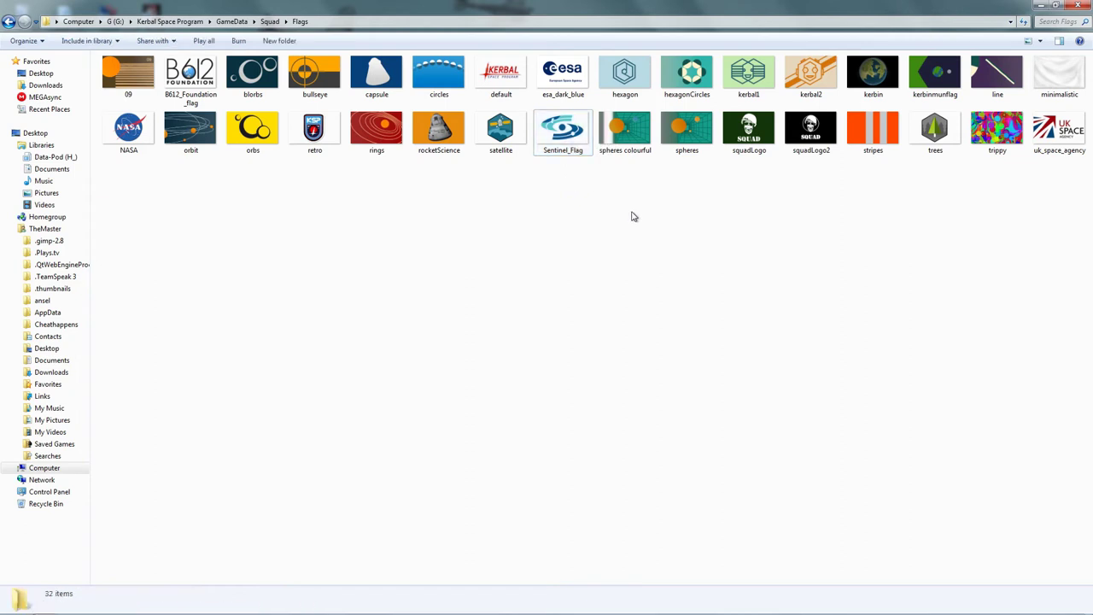
left_click(627, 135)
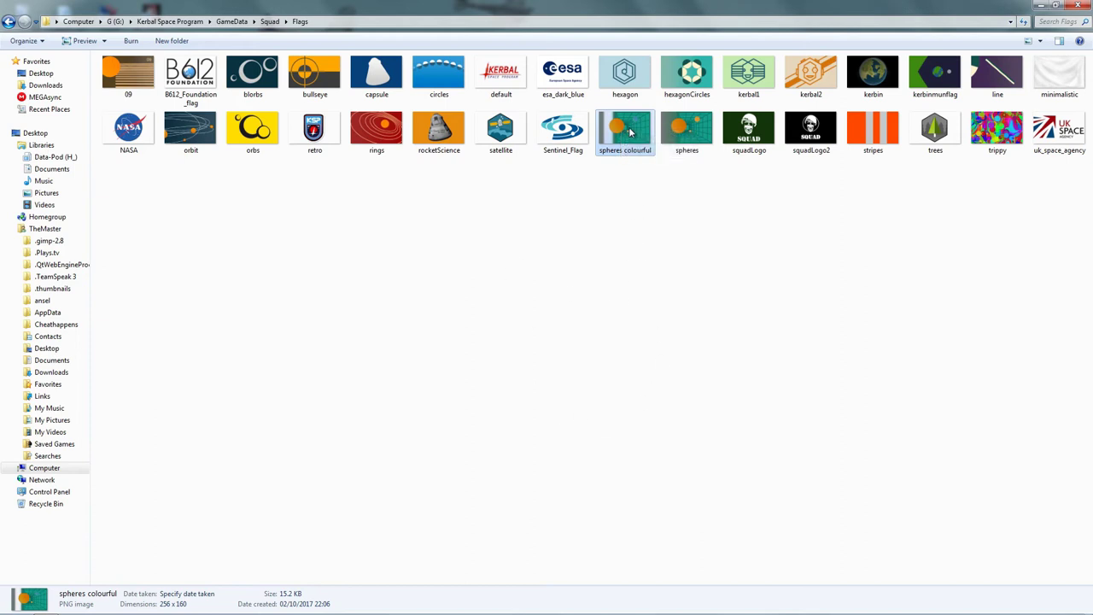
left_click(558, 268)
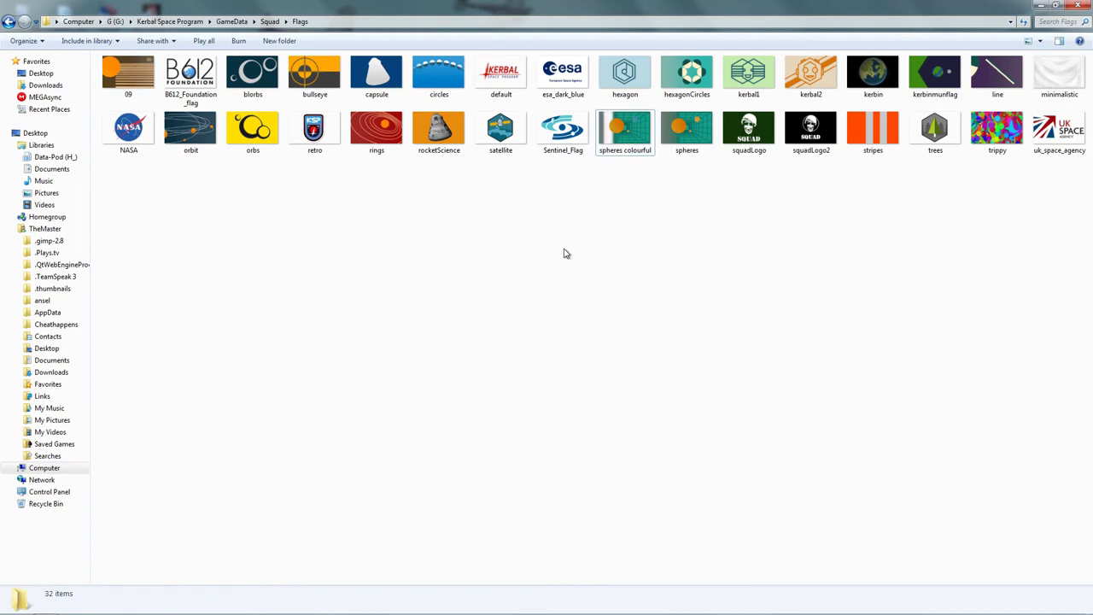